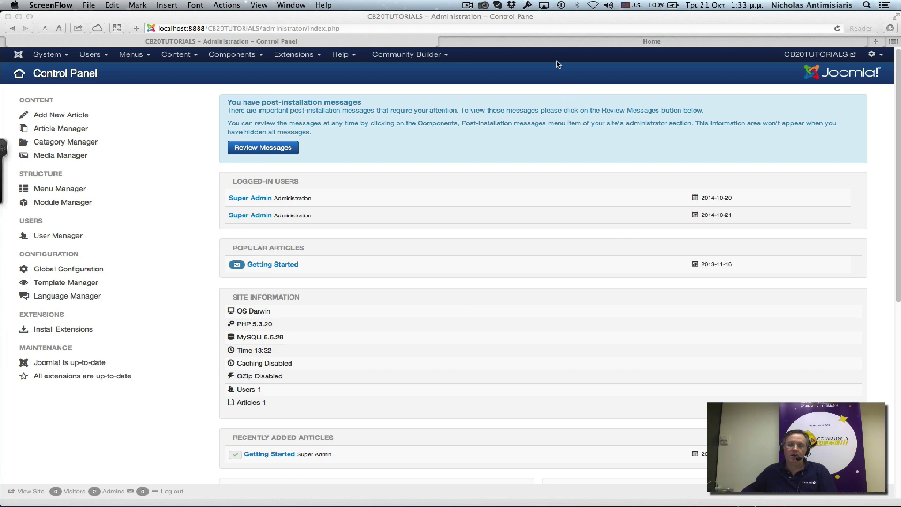
Step: On the front-end Home tab, log in through the CB Login module with the administrator username and password
{"action": "left_click", "coordinate": [553, 43]}
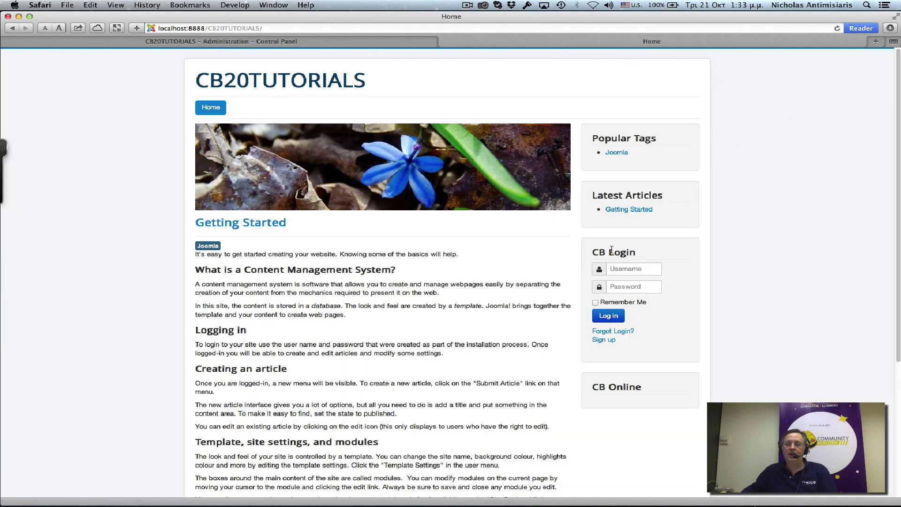
{"action": "left_click", "coordinate": [627, 270]}
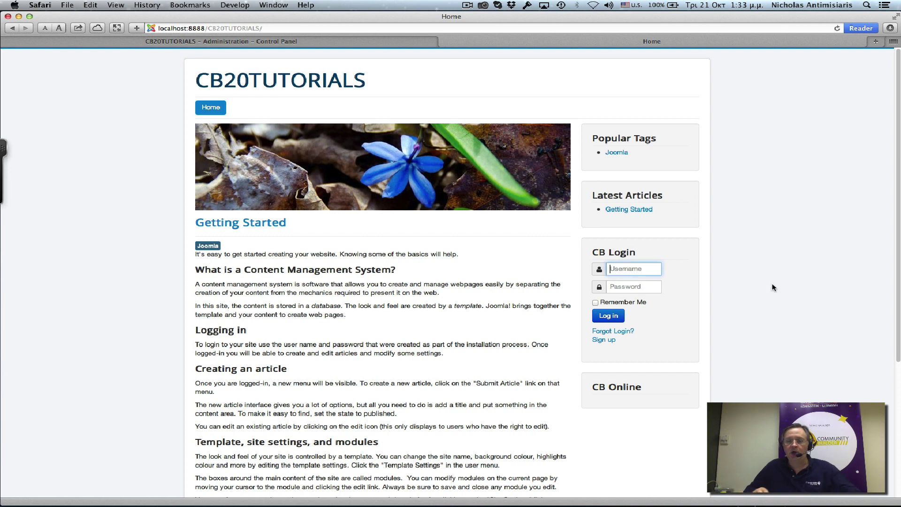
{"action": "type", "text": "admin"}
{"action": "key", "text": "Tab"}
{"action": "type", "text": "a"}
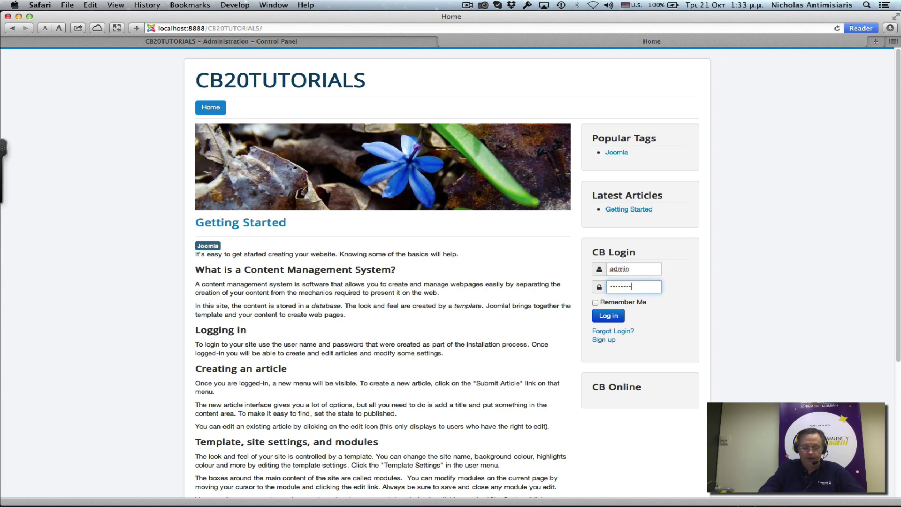
{"action": "key", "text": "Return"}
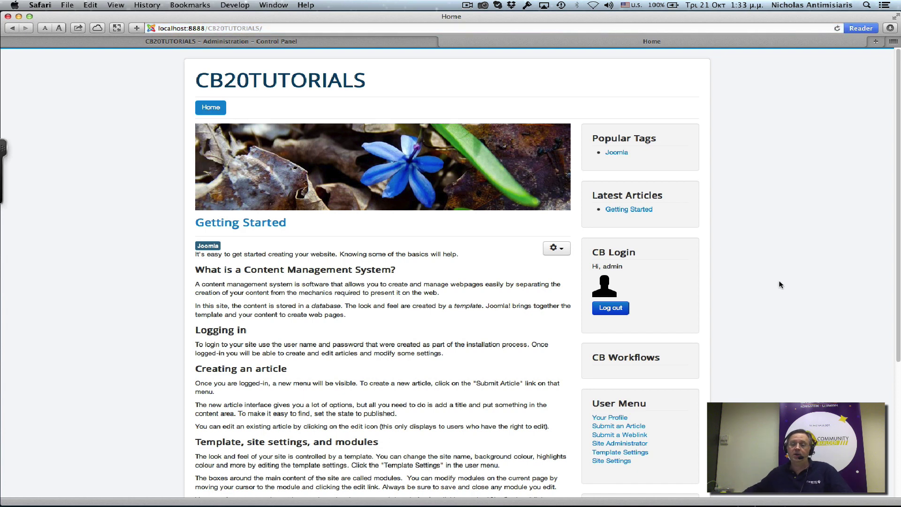
{"action": "scroll", "coordinate": [776, 284], "scroll_direction": "down", "scroll_amount": 2}
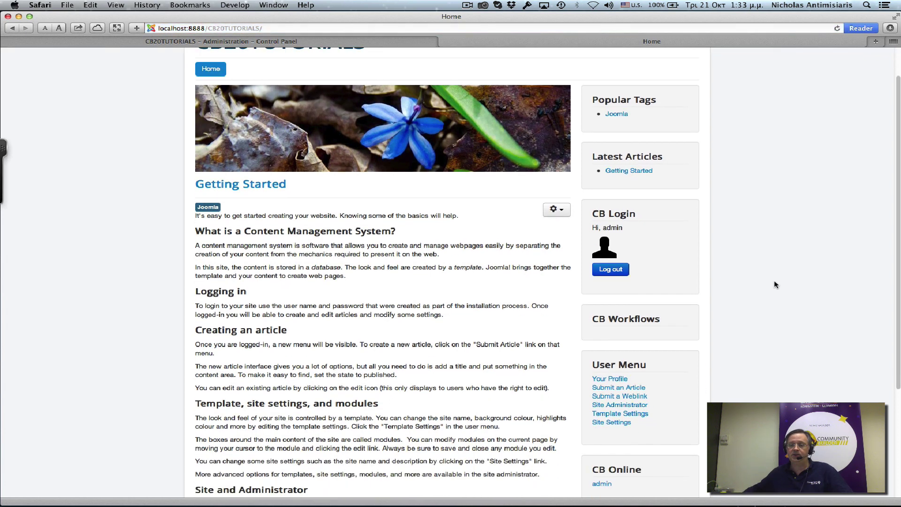
{"action": "left_click", "coordinate": [622, 382]}
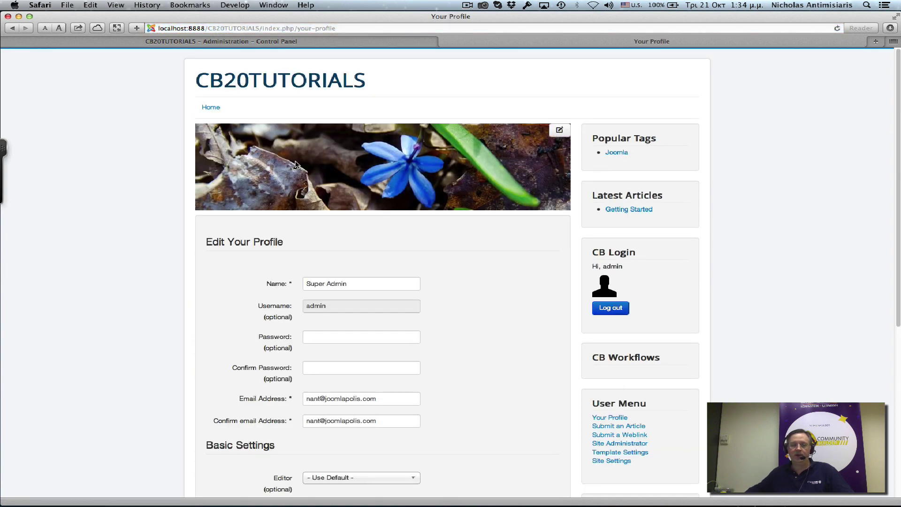
{"action": "left_click", "coordinate": [12, 28]}
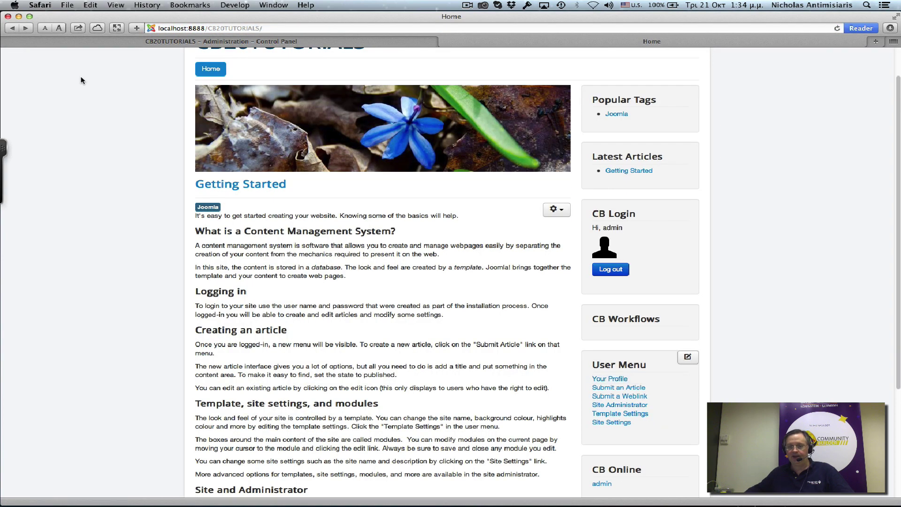
{"action": "scroll", "coordinate": [665, 302], "scroll_direction": "up", "scroll_amount": 2}
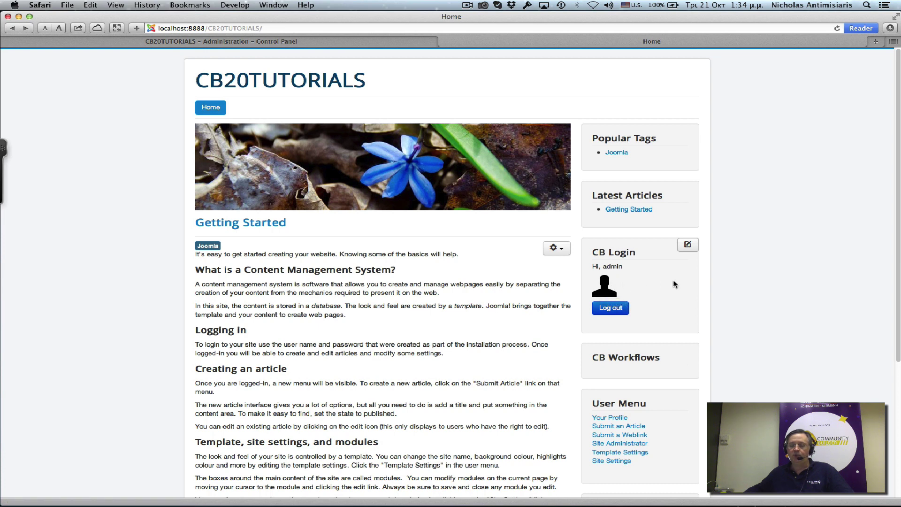
Step: Open the admin's CB profile from the login avatar, browse it, and reveal the Edit dropdown
{"action": "left_click", "coordinate": [604, 290]}
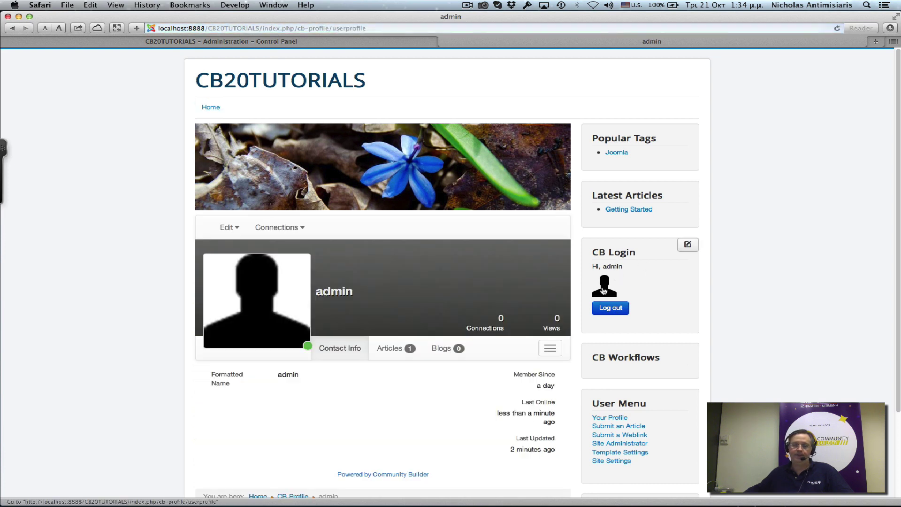
{"action": "scroll", "coordinate": [441, 303], "scroll_direction": "down", "scroll_amount": 1}
{"action": "scroll", "coordinate": [441, 303], "scroll_direction": "down", "scroll_amount": 4}
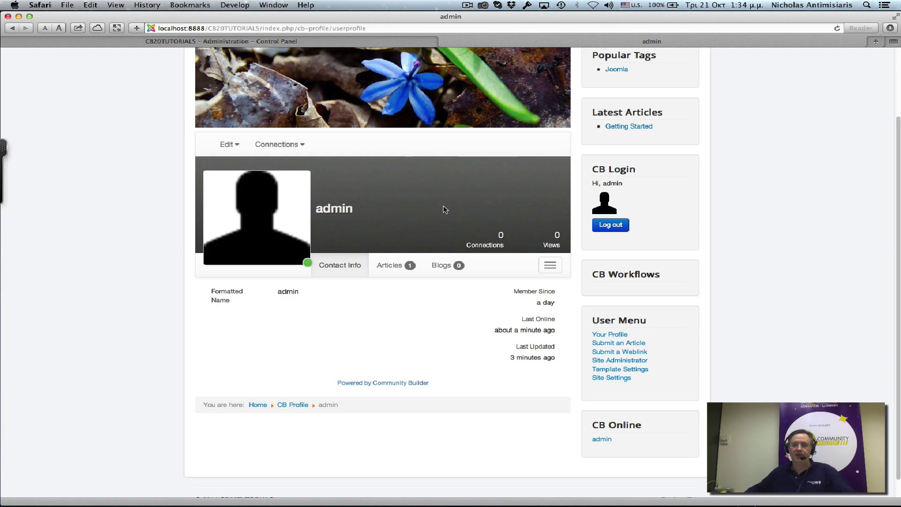
{"action": "scroll", "coordinate": [441, 209], "scroll_direction": "up", "scroll_amount": 3}
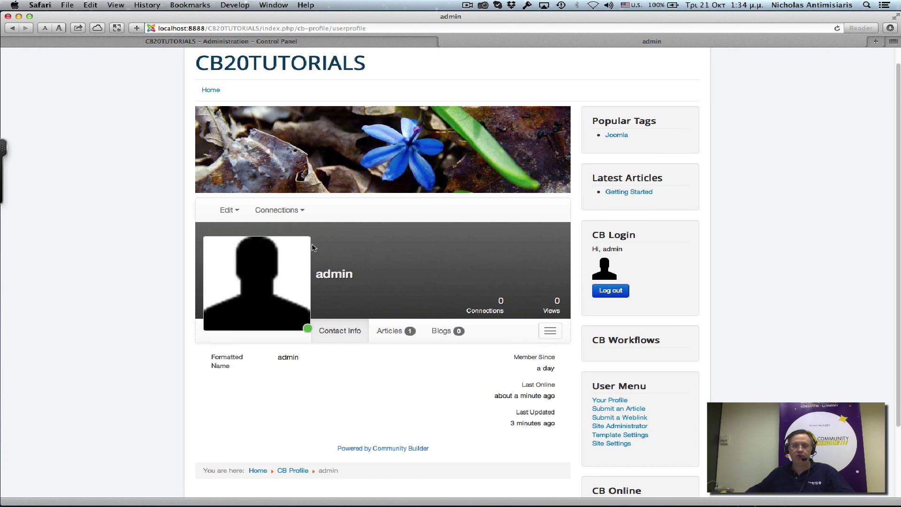
{"action": "left_click", "coordinate": [229, 210]}
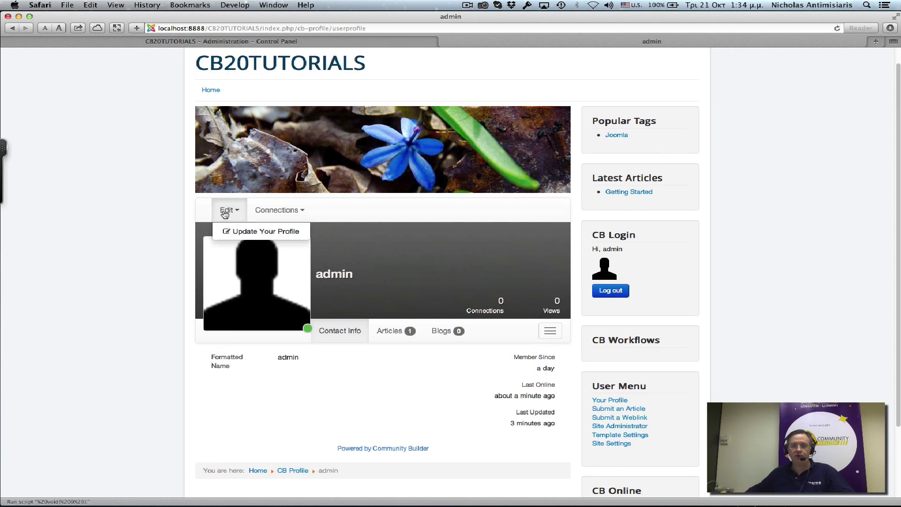
Step: In Update Your Profile, set the canvas to the blue-domed Santorini gallery image and click Update
{"action": "left_click", "coordinate": [238, 232]}
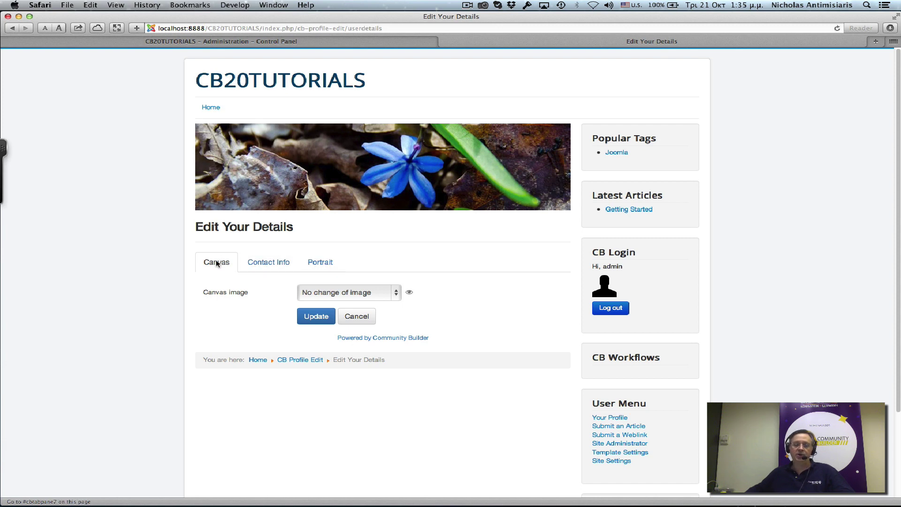
{"action": "left_click", "coordinate": [395, 295]}
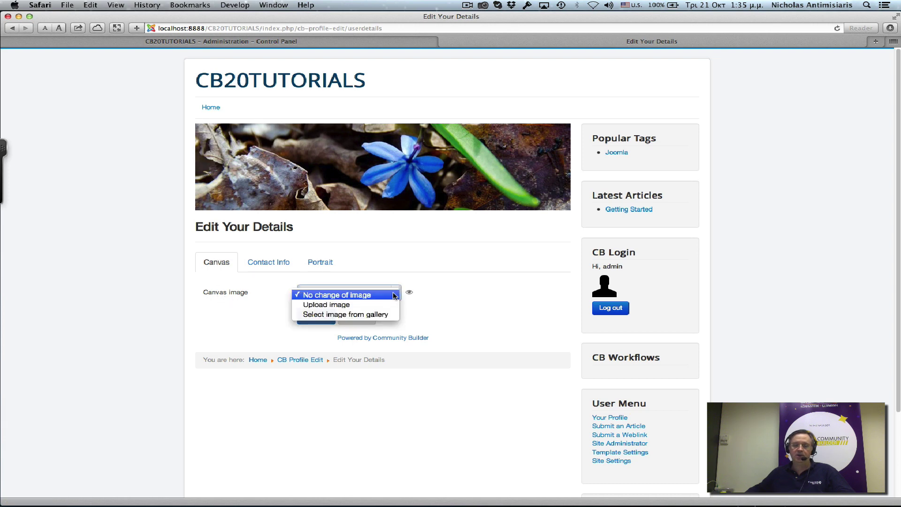
{"action": "left_click", "coordinate": [370, 314]}
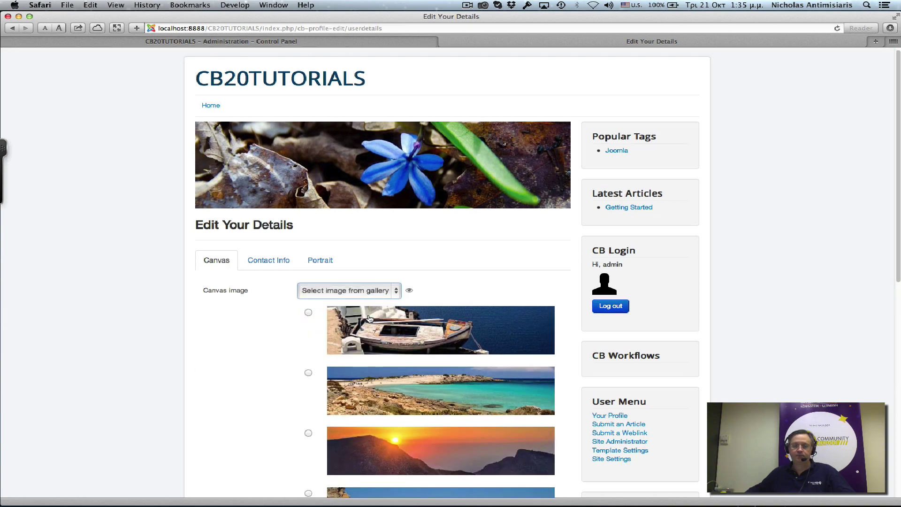
{"action": "scroll", "coordinate": [404, 329], "scroll_direction": "down", "scroll_amount": 5}
{"action": "scroll", "coordinate": [420, 334], "scroll_direction": "down", "scroll_amount": 5}
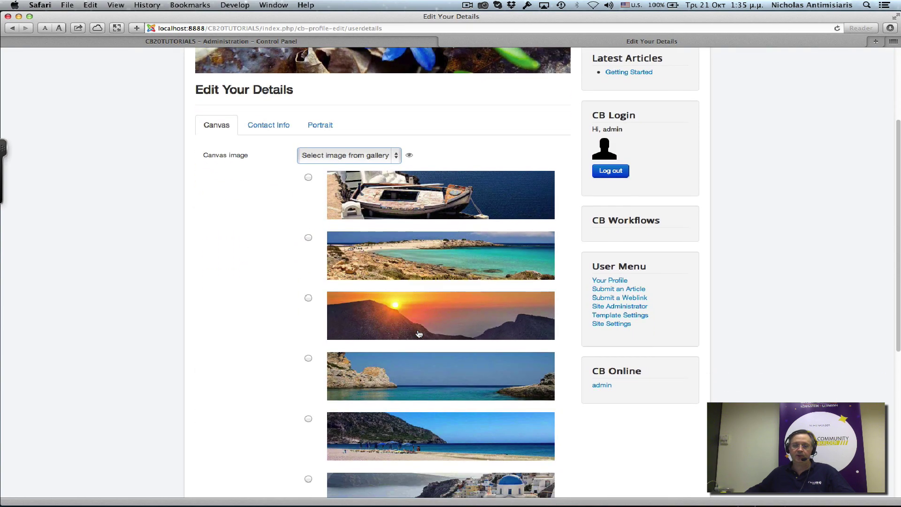
{"action": "scroll", "coordinate": [421, 257], "scroll_direction": "down", "scroll_amount": 7}
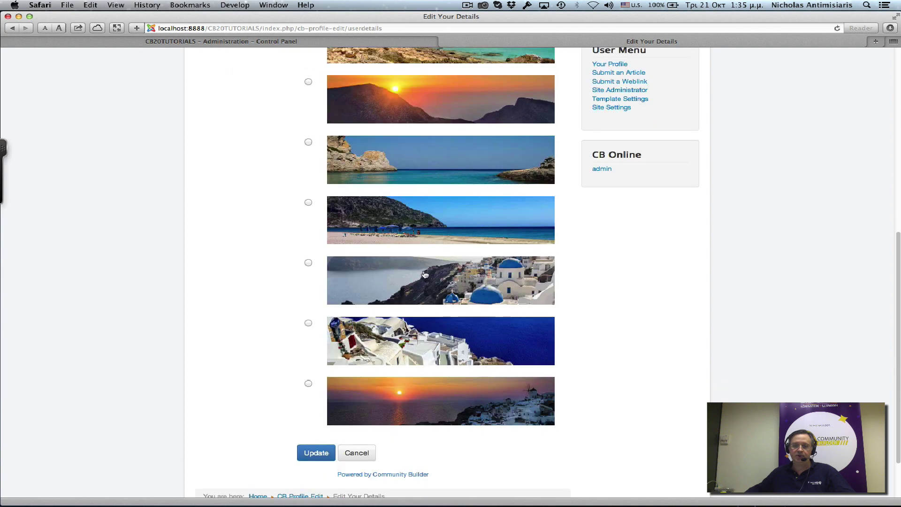
{"action": "scroll", "coordinate": [424, 276], "scroll_direction": "up", "scroll_amount": 7}
{"action": "scroll", "coordinate": [424, 278], "scroll_direction": "down", "scroll_amount": 5}
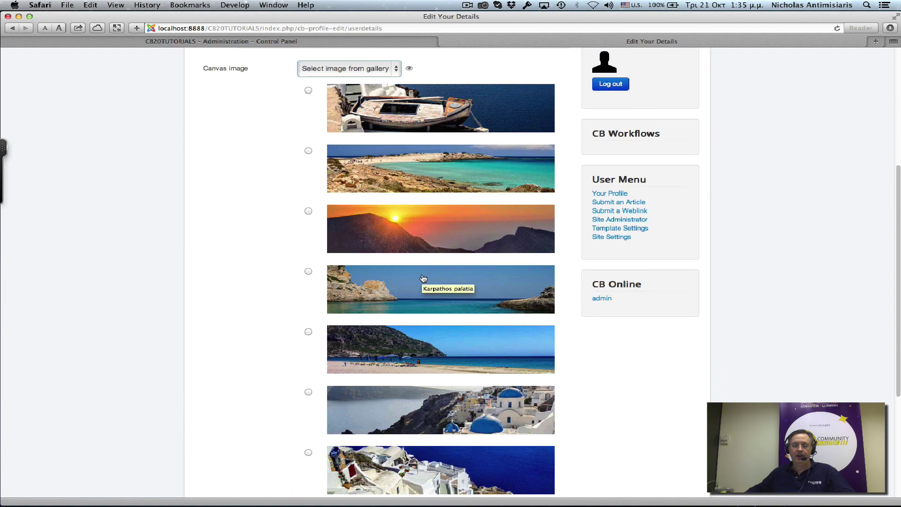
{"action": "scroll", "coordinate": [423, 278], "scroll_direction": "down", "scroll_amount": 4}
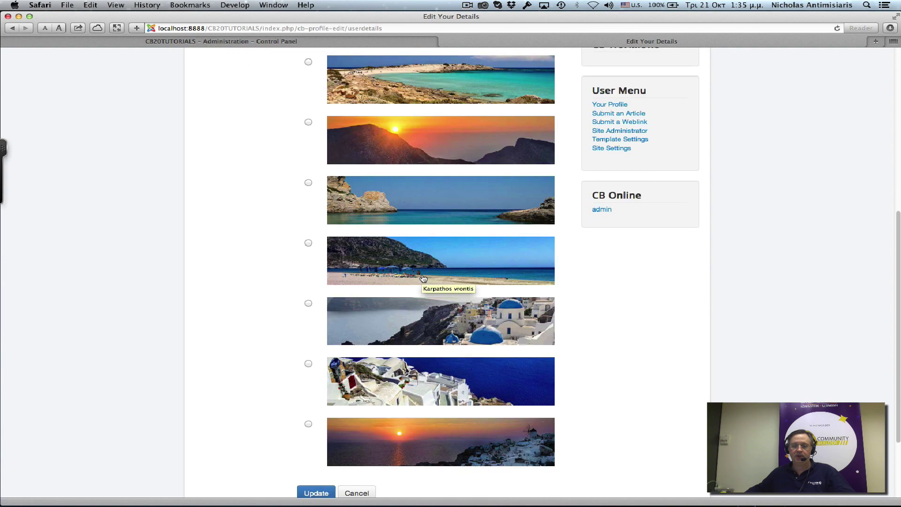
{"action": "left_click", "coordinate": [309, 303]}
{"action": "scroll", "coordinate": [291, 305], "scroll_direction": "down", "scroll_amount": 5}
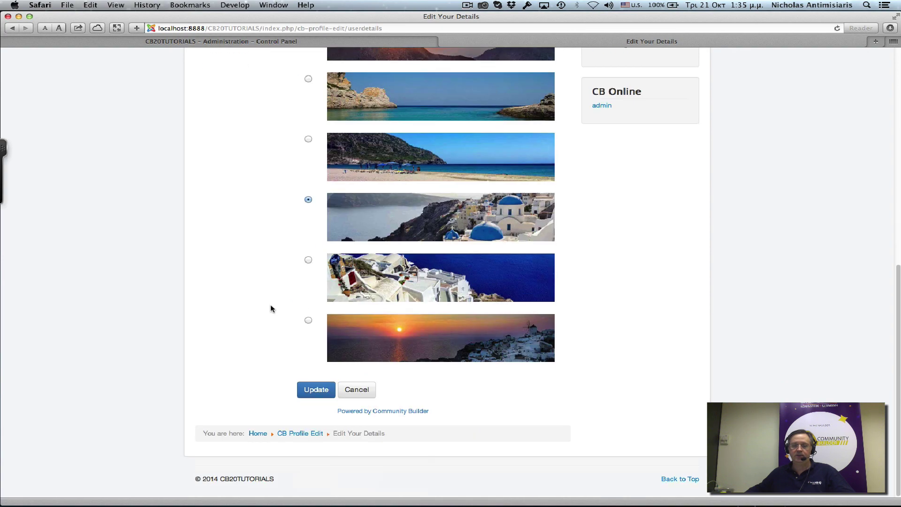
{"action": "left_click", "coordinate": [316, 390]}
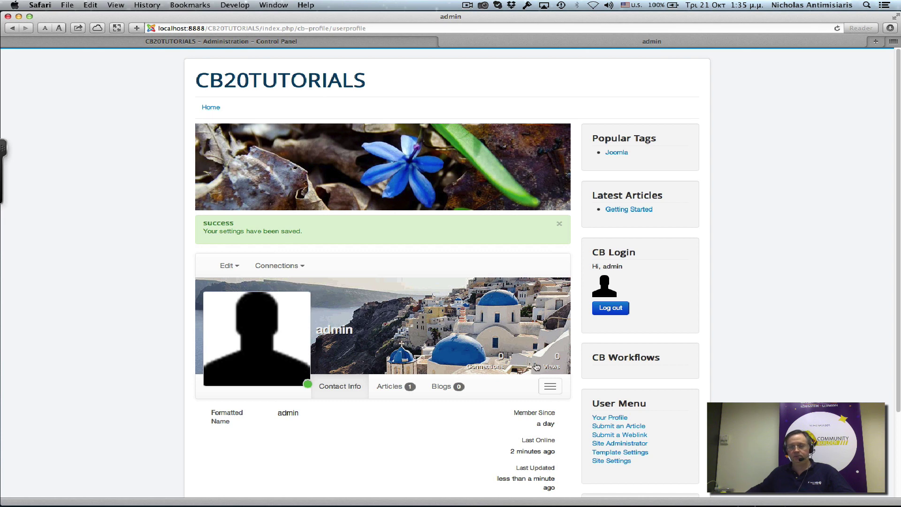
Step: On the Portrait tab, select the grey goat gallery image as profile picture and click Update
{"action": "mouse_move", "coordinate": [235, 263]}
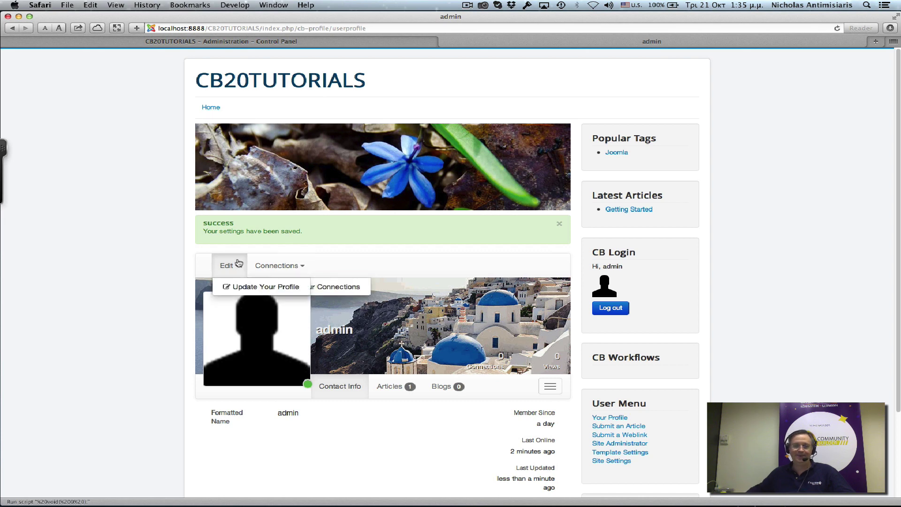
{"action": "left_click", "coordinate": [246, 286]}
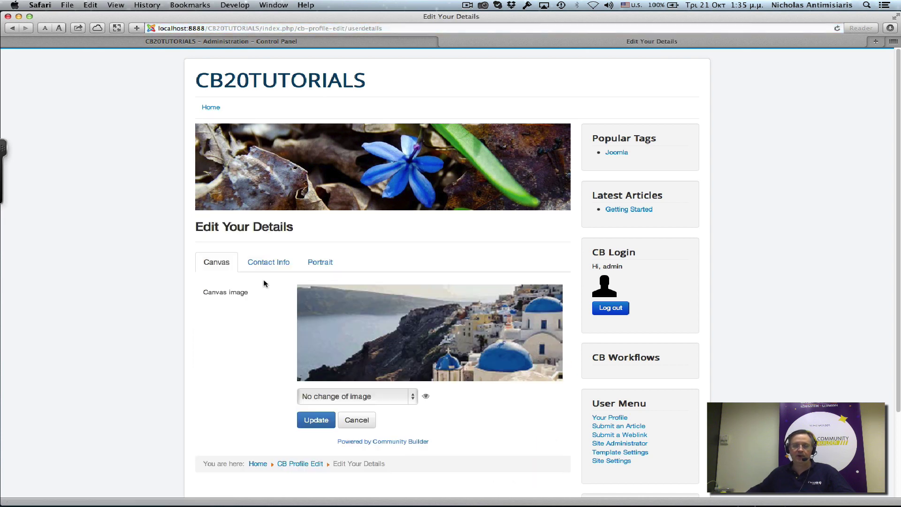
{"action": "left_click", "coordinate": [318, 263]}
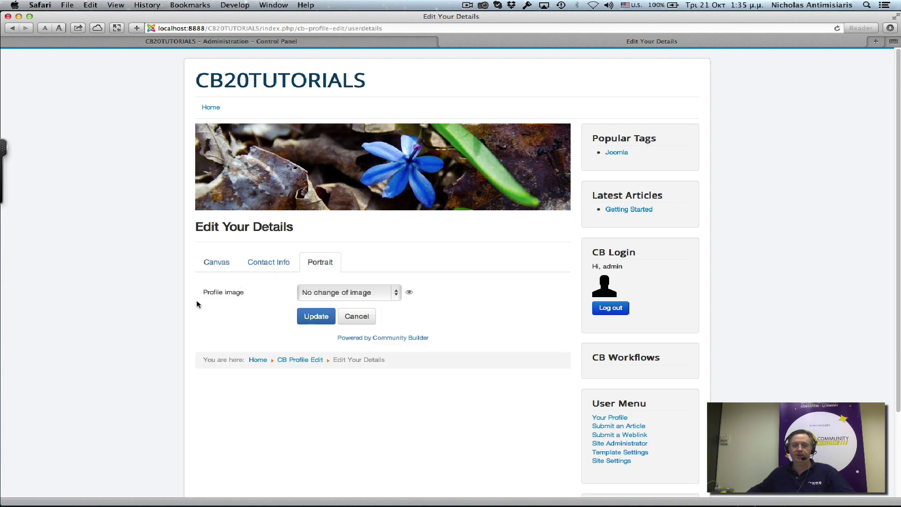
{"action": "left_click", "coordinate": [396, 292]}
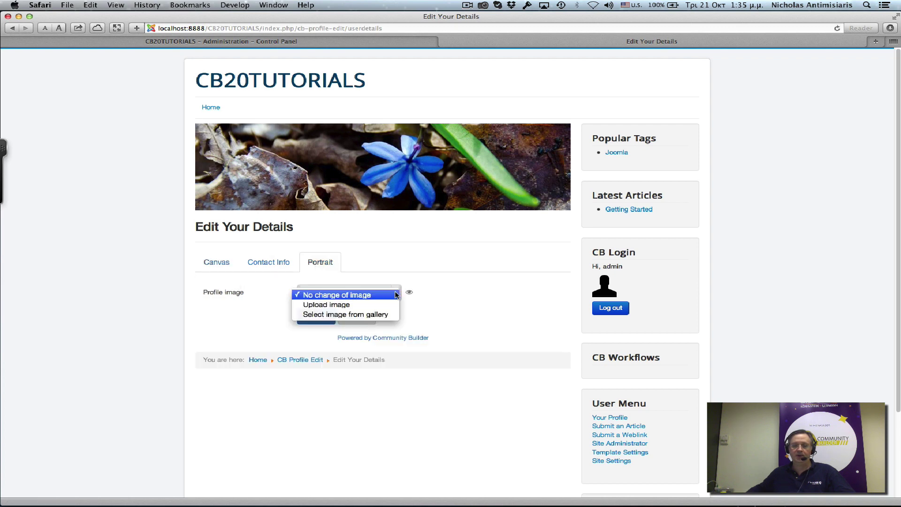
{"action": "left_click", "coordinate": [338, 316]}
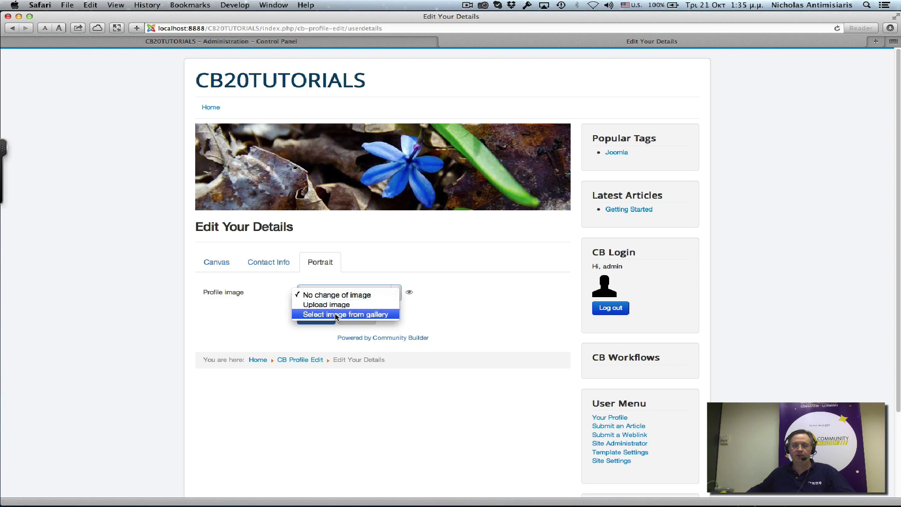
{"action": "left_click", "coordinate": [338, 314]}
{"action": "scroll", "coordinate": [437, 357], "scroll_direction": "down", "scroll_amount": 5}
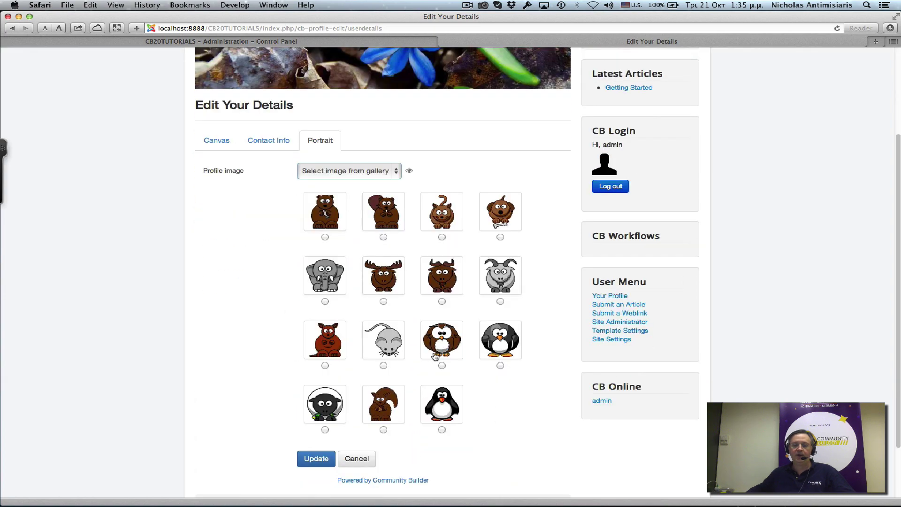
{"action": "left_click", "coordinate": [501, 302]}
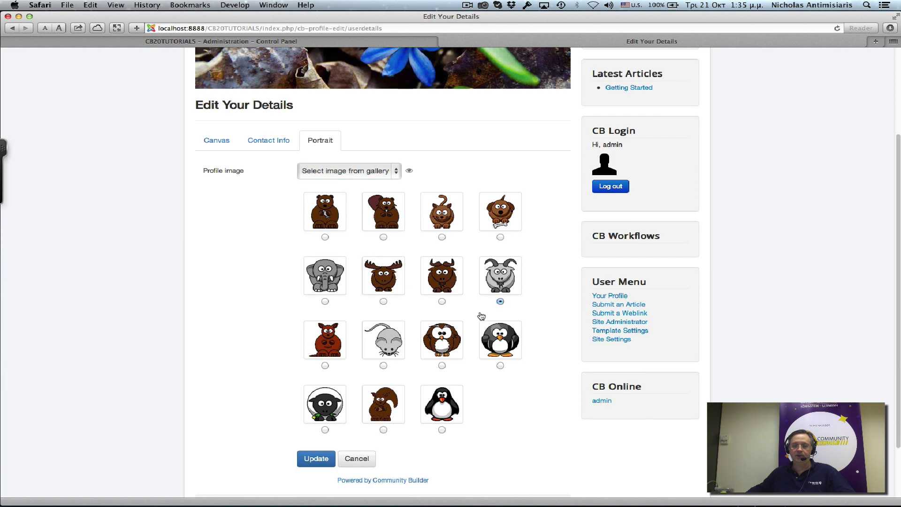
{"action": "scroll", "coordinate": [241, 380], "scroll_direction": "down", "scroll_amount": 2}
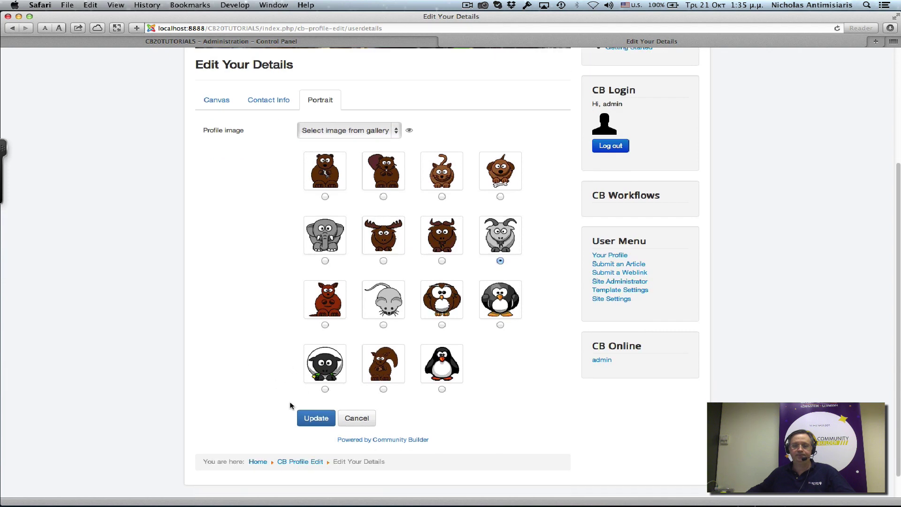
{"action": "left_click", "coordinate": [314, 422]}
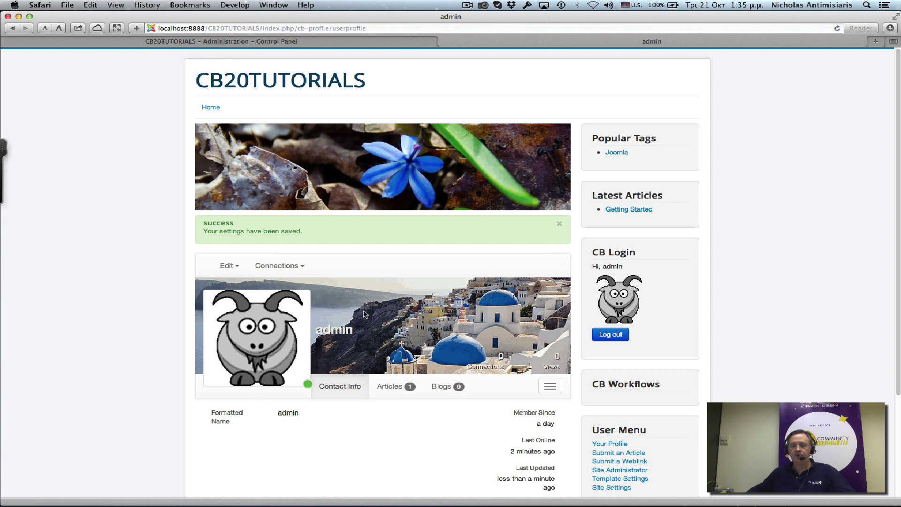
Step: Look over the Edit and Connections menus, then open the Articles tab showing 'Getting Started'
{"action": "scroll", "coordinate": [395, 369], "scroll_direction": "down", "scroll_amount": 1}
{"action": "scroll", "coordinate": [395, 368], "scroll_direction": "down", "scroll_amount": 3}
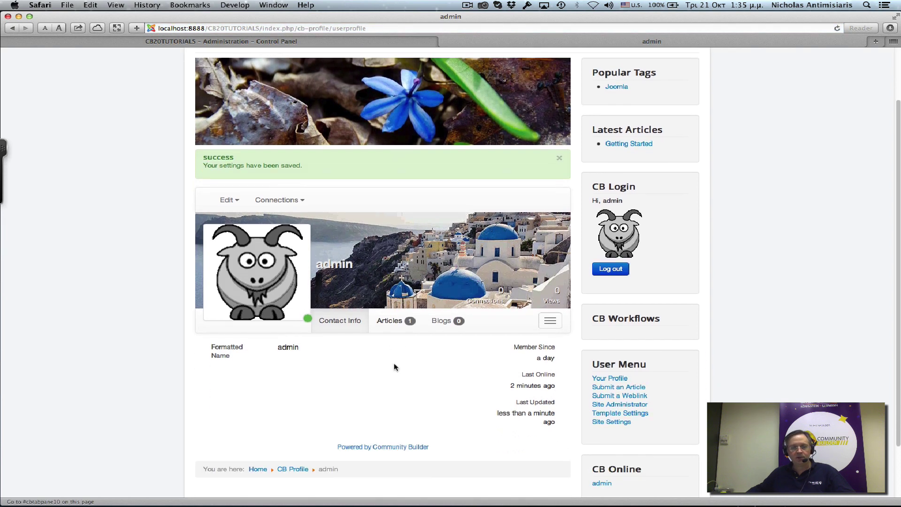
{"action": "mouse_move", "coordinate": [230, 200]}
{"action": "mouse_move", "coordinate": [282, 200]}
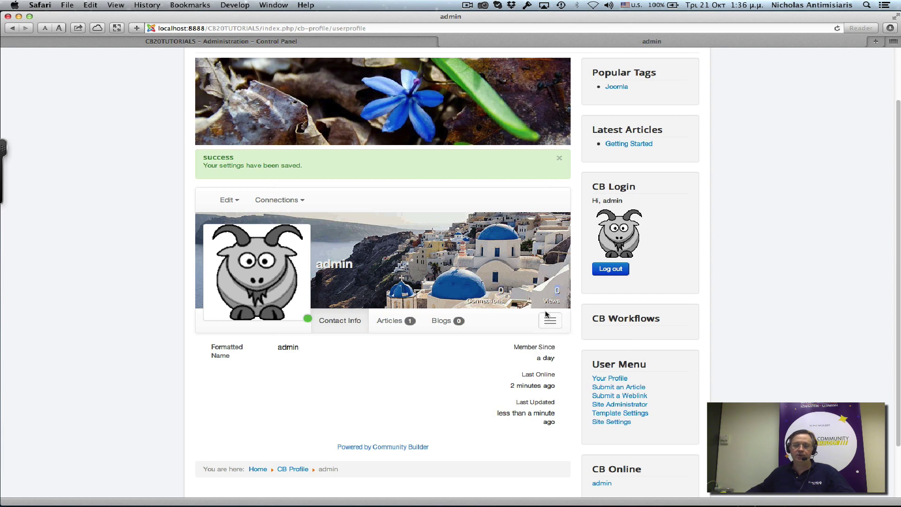
{"action": "scroll", "coordinate": [399, 362], "scroll_direction": "down", "scroll_amount": 1}
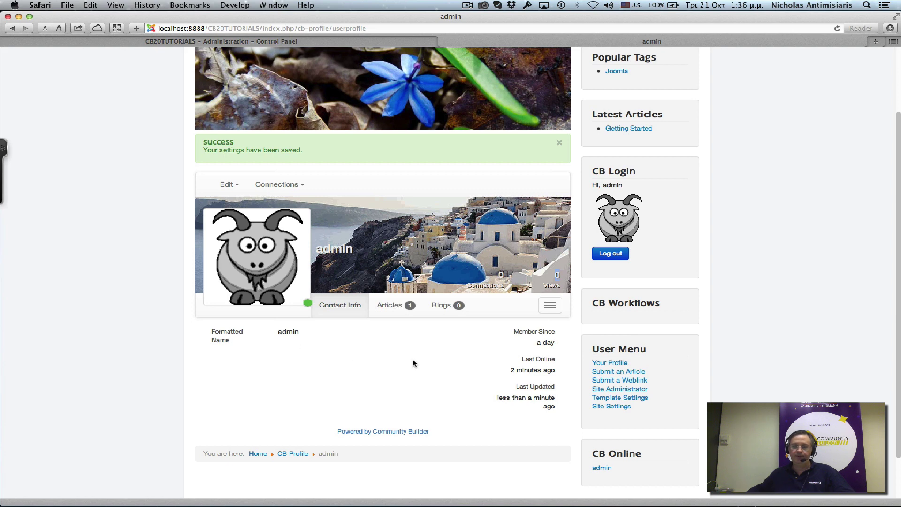
{"action": "left_click", "coordinate": [394, 311]}
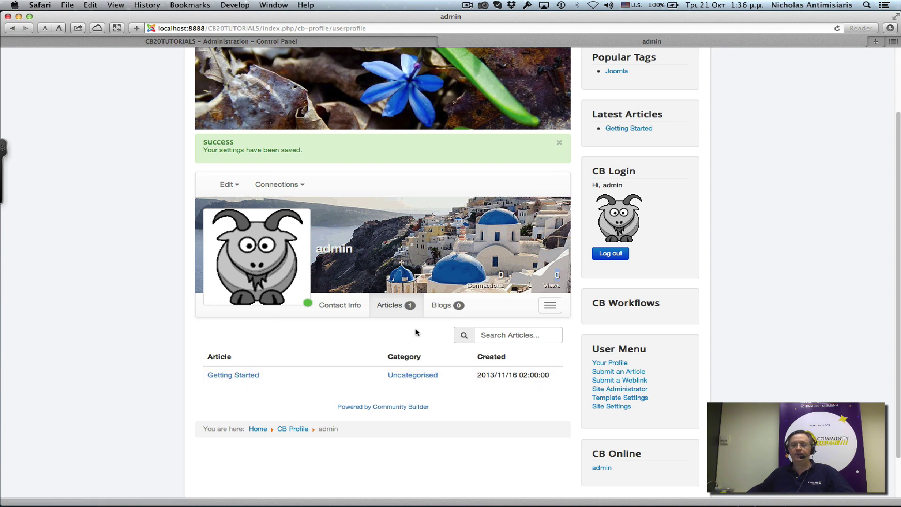
Step: View the profile's Blogs tab, then its Connections page from the hamburger menu
{"action": "left_click", "coordinate": [445, 309]}
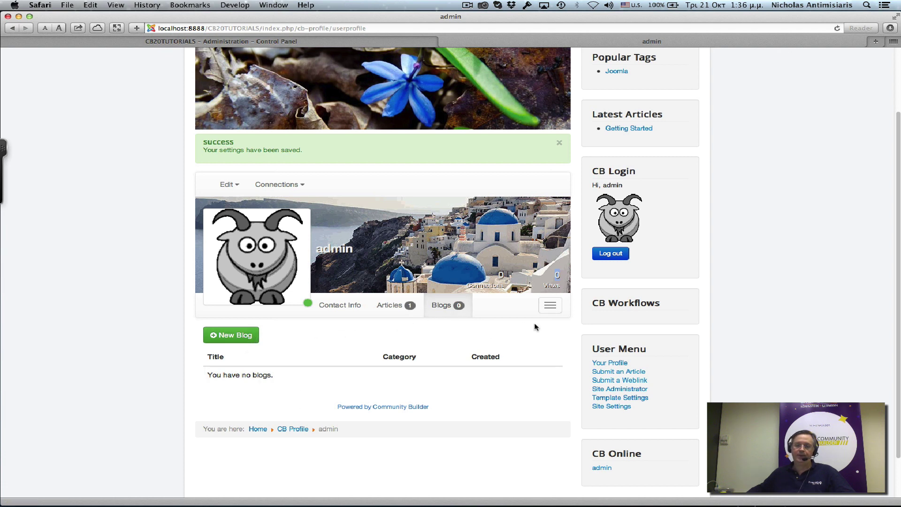
{"action": "mouse_move", "coordinate": [548, 310]}
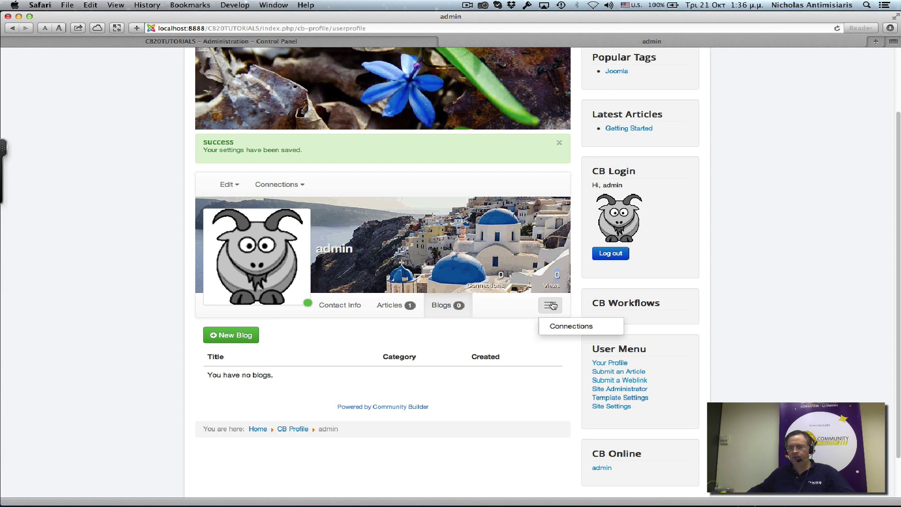
{"action": "left_click", "coordinate": [565, 331]}
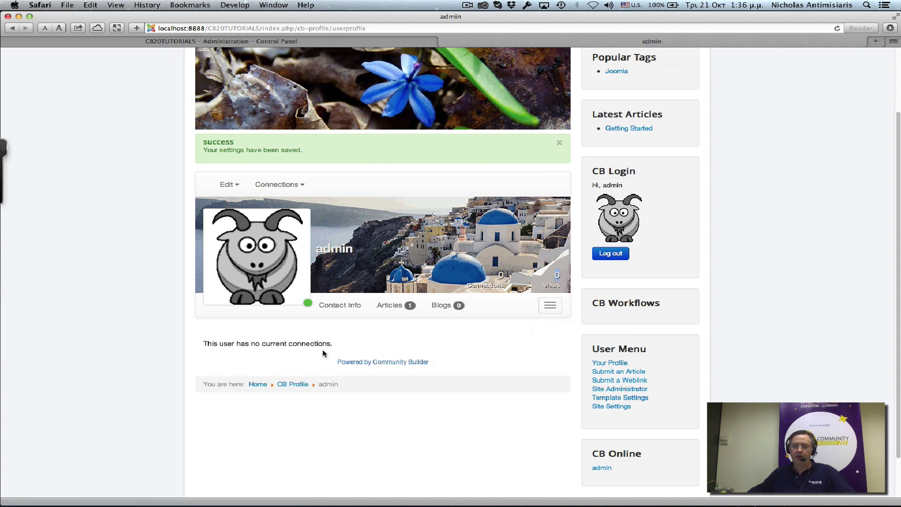
{"action": "scroll", "coordinate": [364, 364], "scroll_direction": "down", "scroll_amount": 2}
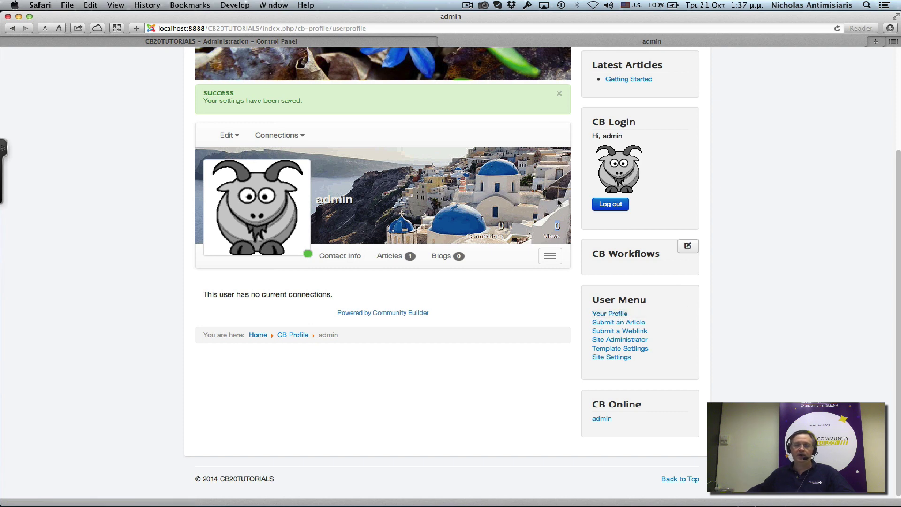
Step: In the administrator back end, open Menus > User Menu to list its items
{"action": "left_click", "coordinate": [344, 44]}
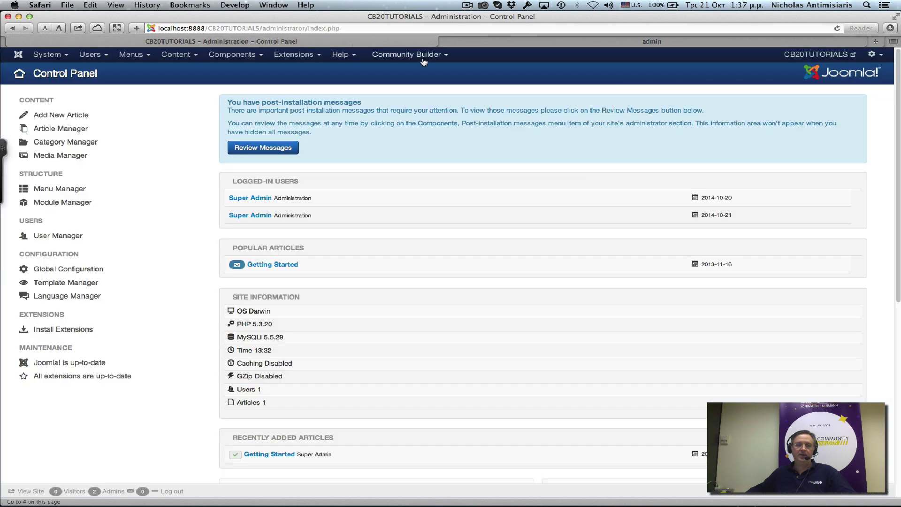
{"action": "left_click", "coordinate": [131, 56]}
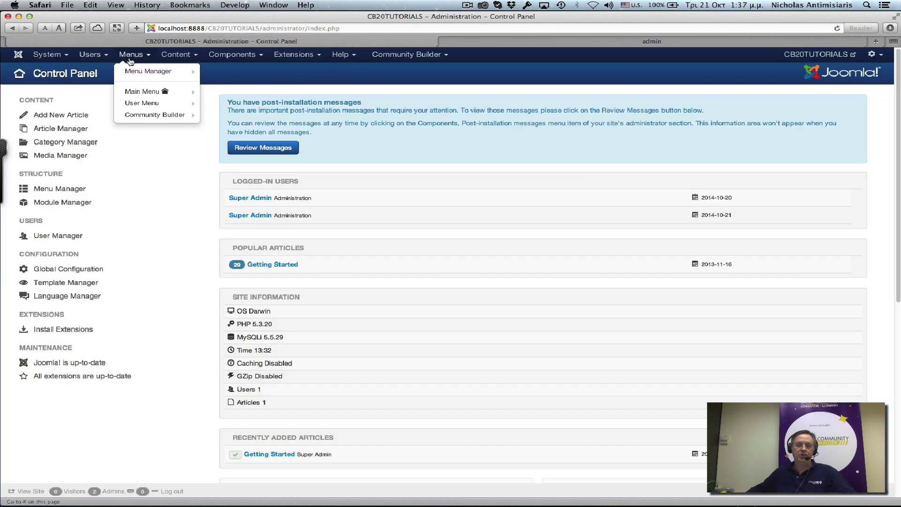
{"action": "left_click", "coordinate": [144, 103]}
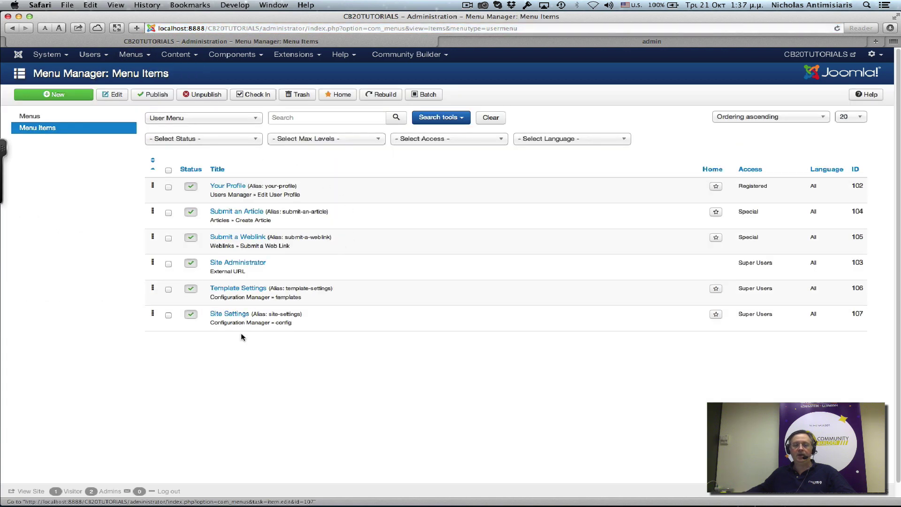
Step: Unpublish the Your Profile item by clicking its green status check
{"action": "left_click", "coordinate": [191, 187]}
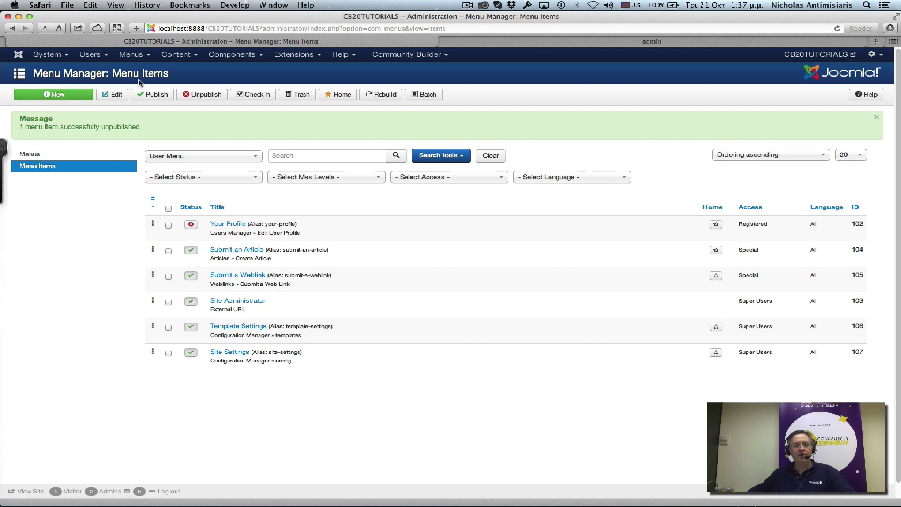
{"action": "left_click", "coordinate": [131, 55]}
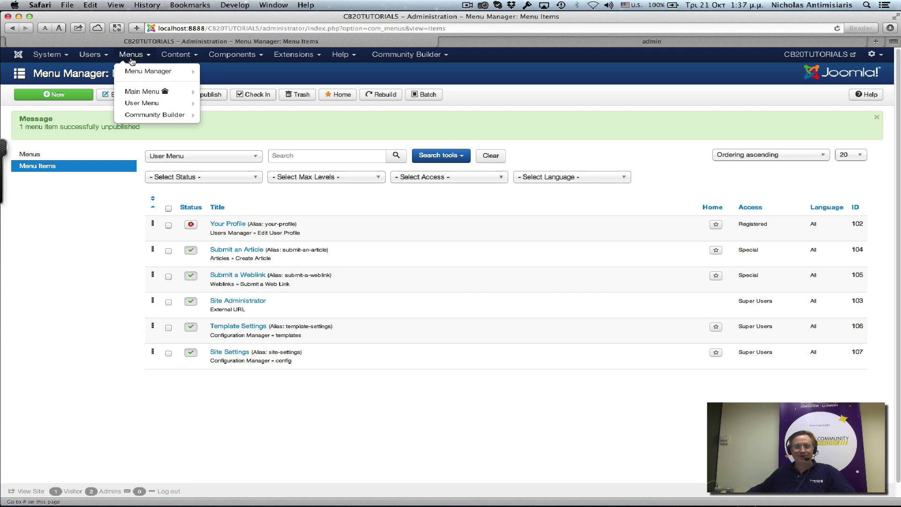
{"action": "mouse_move", "coordinate": [149, 119]}
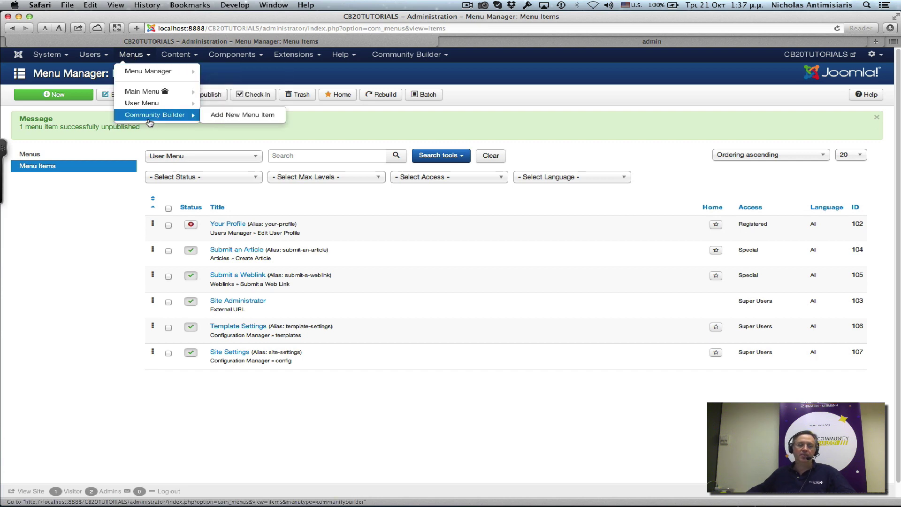
{"action": "left_click", "coordinate": [149, 118]}
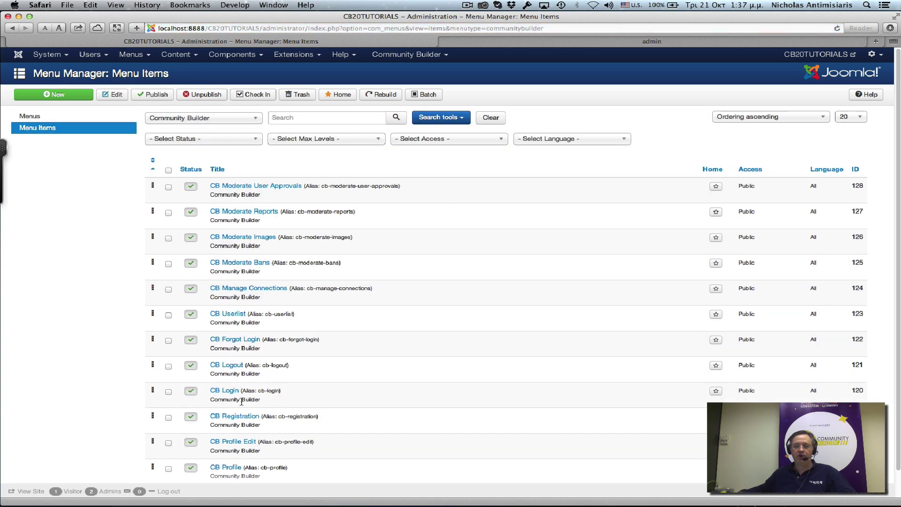
{"action": "scroll", "coordinate": [235, 319], "scroll_direction": "down", "scroll_amount": 1}
{"action": "scroll", "coordinate": [227, 187], "scroll_direction": "up", "scroll_amount": 1}
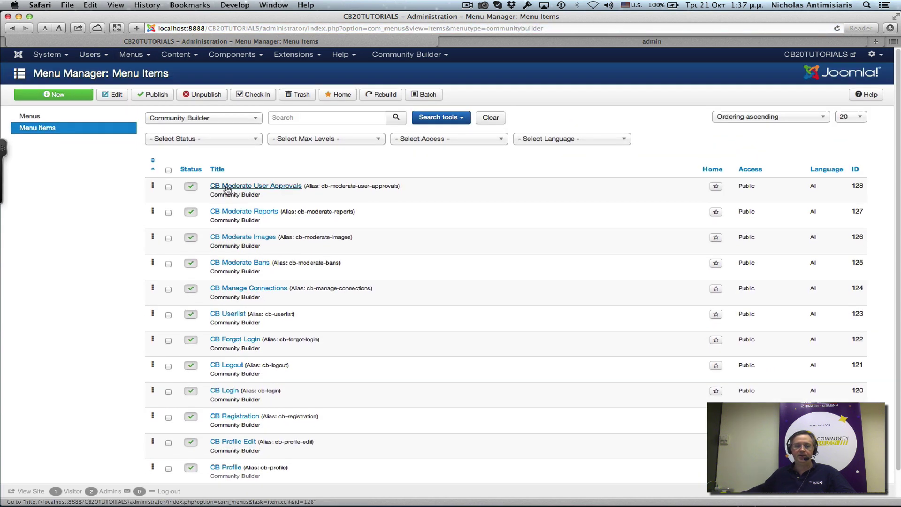
{"action": "left_click", "coordinate": [126, 58]}
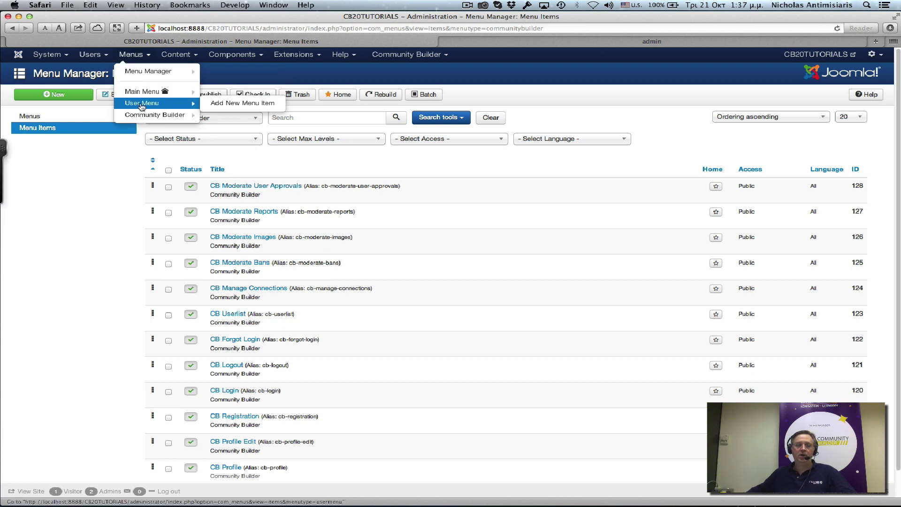
{"action": "left_click", "coordinate": [141, 105]}
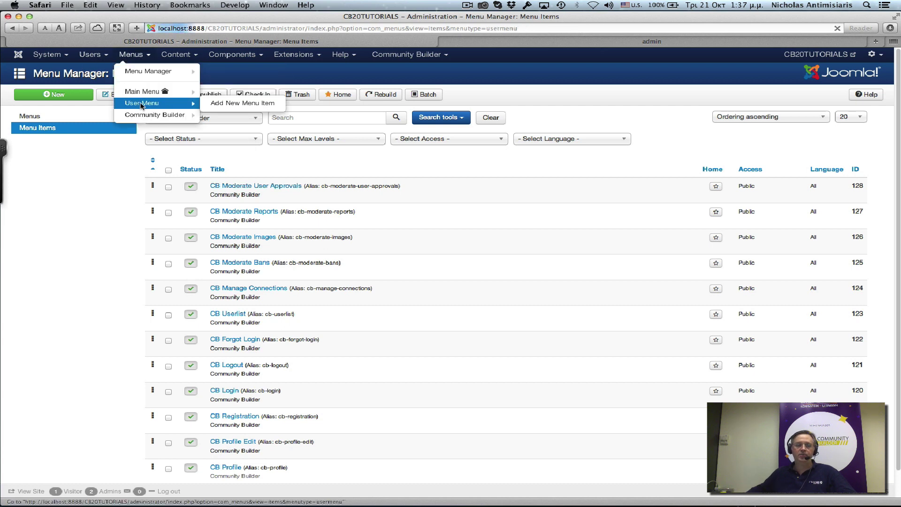
Step: Start a new User Menu item of type System Links > Menu Item Alias
{"action": "left_click", "coordinate": [64, 96]}
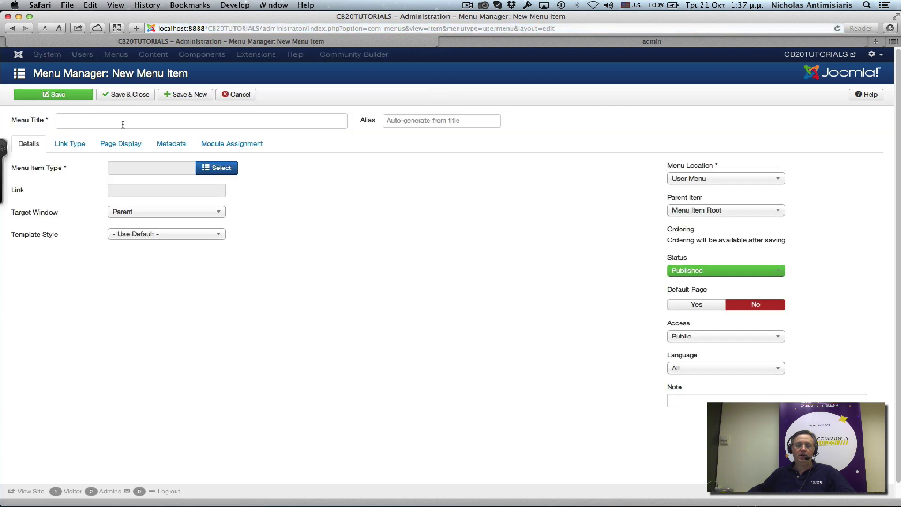
{"action": "left_click", "coordinate": [222, 169]}
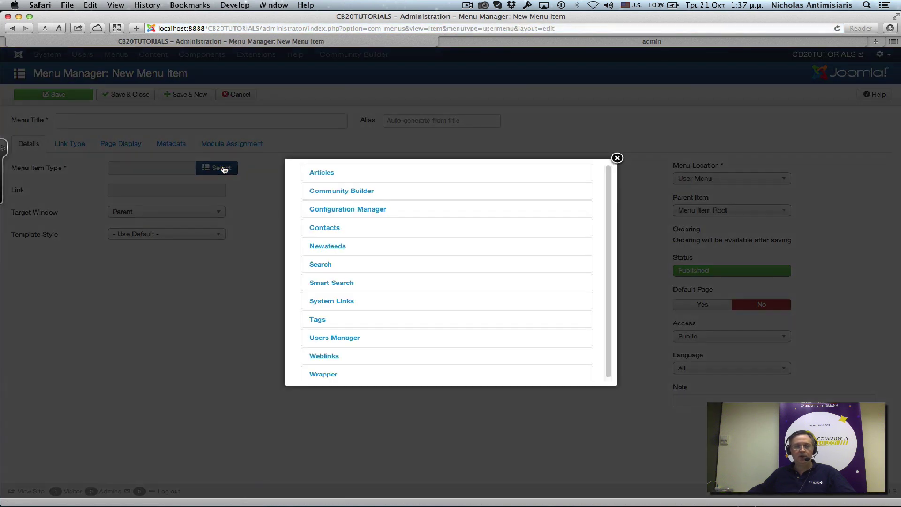
{"action": "scroll", "coordinate": [376, 277], "scroll_direction": "down", "scroll_amount": 1}
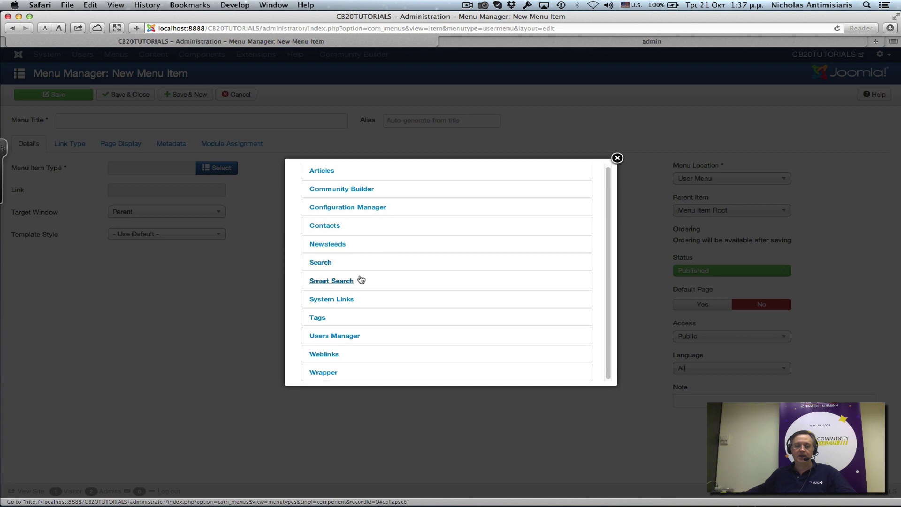
{"action": "left_click", "coordinate": [332, 300]}
{"action": "scroll", "coordinate": [373, 298], "scroll_direction": "down", "scroll_amount": 2}
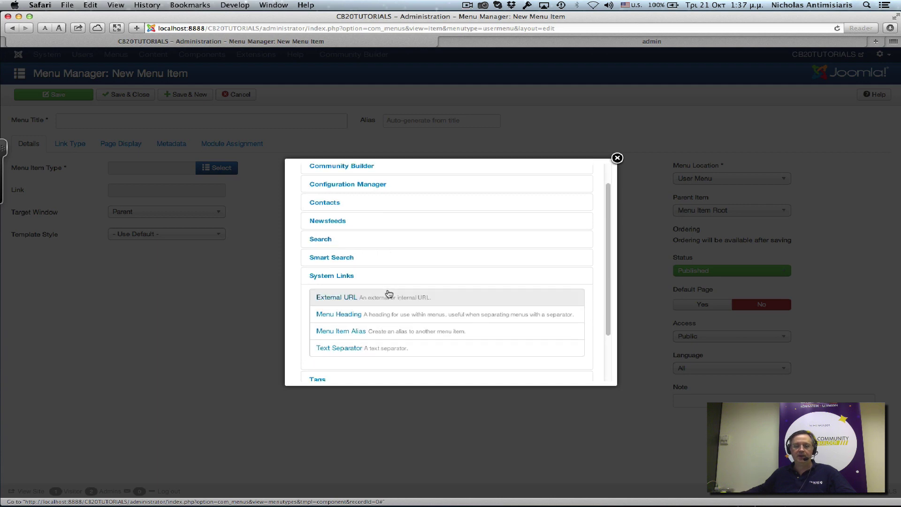
{"action": "left_click", "coordinate": [356, 333]}
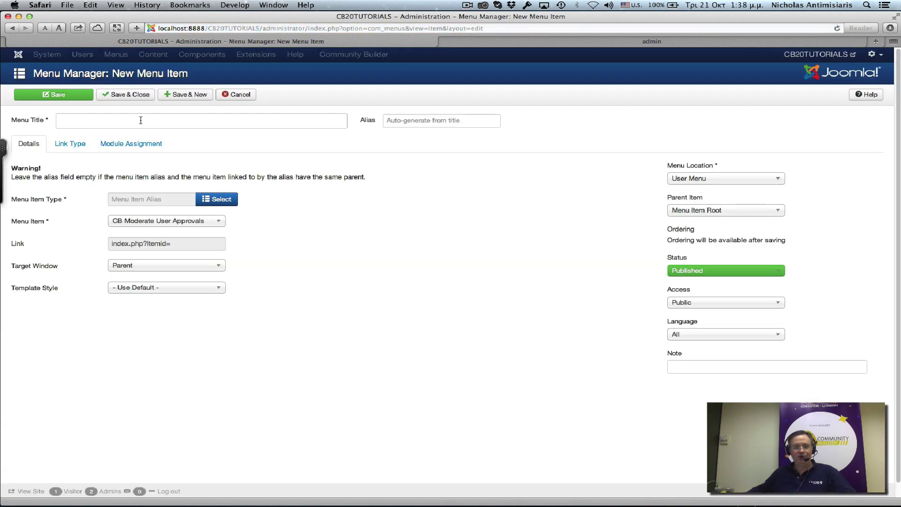
Step: Title it 'My CB User Profile Page', point it to CB Profile, and Save & Close
{"action": "left_click", "coordinate": [141, 120]}
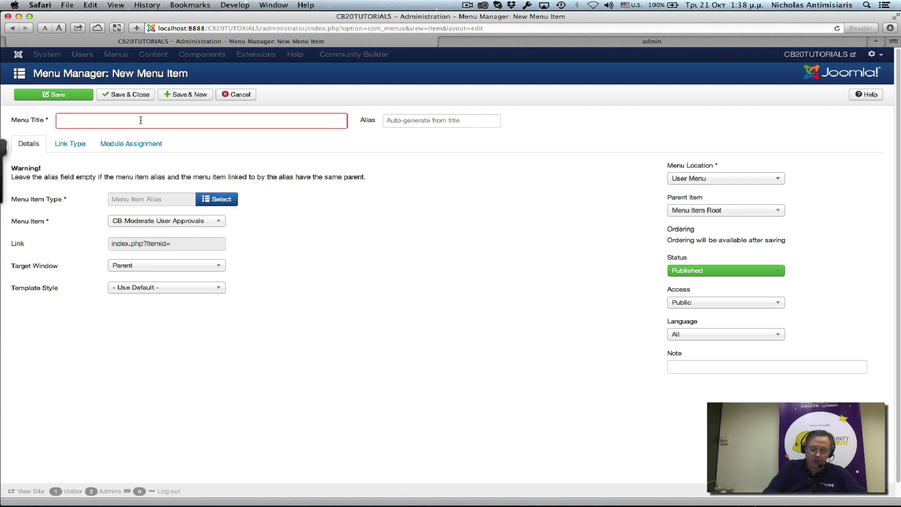
{"action": "type", "text": "My CB User Profile Page"}
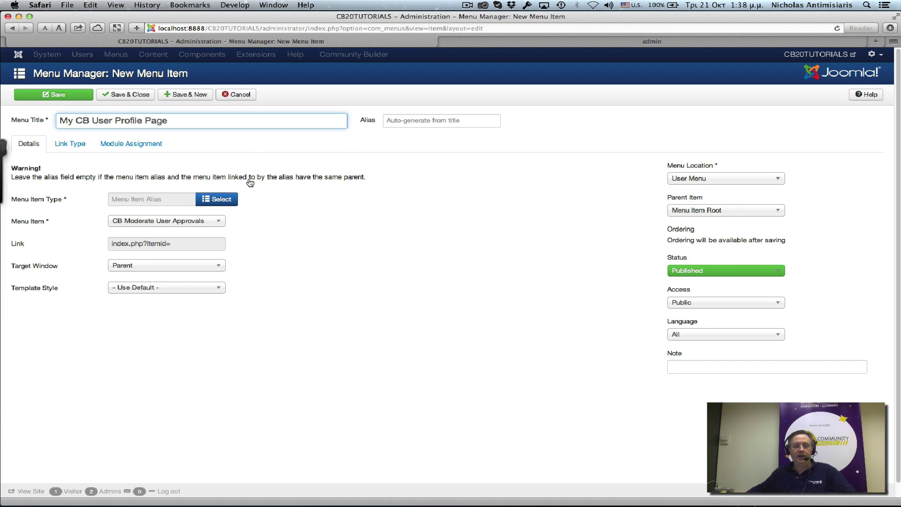
{"action": "left_click", "coordinate": [220, 223]}
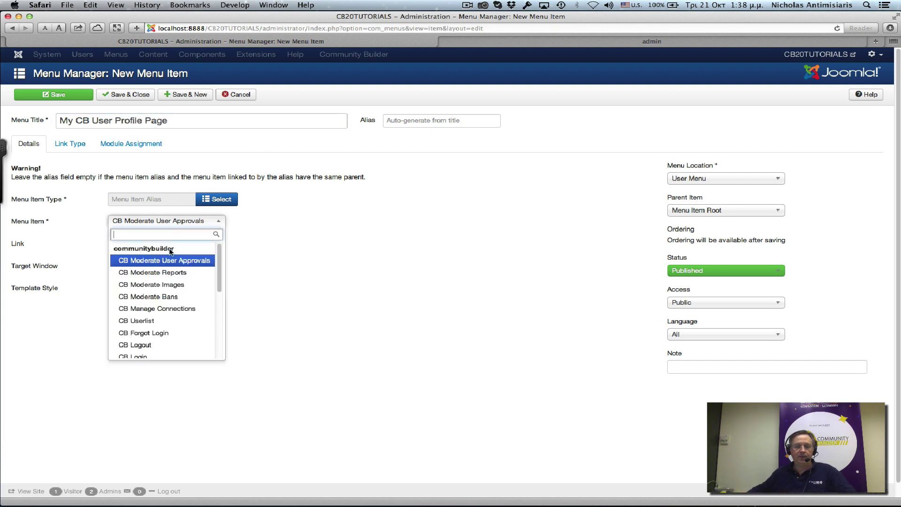
{"action": "scroll", "coordinate": [160, 300], "scroll_direction": "down", "scroll_amount": 3}
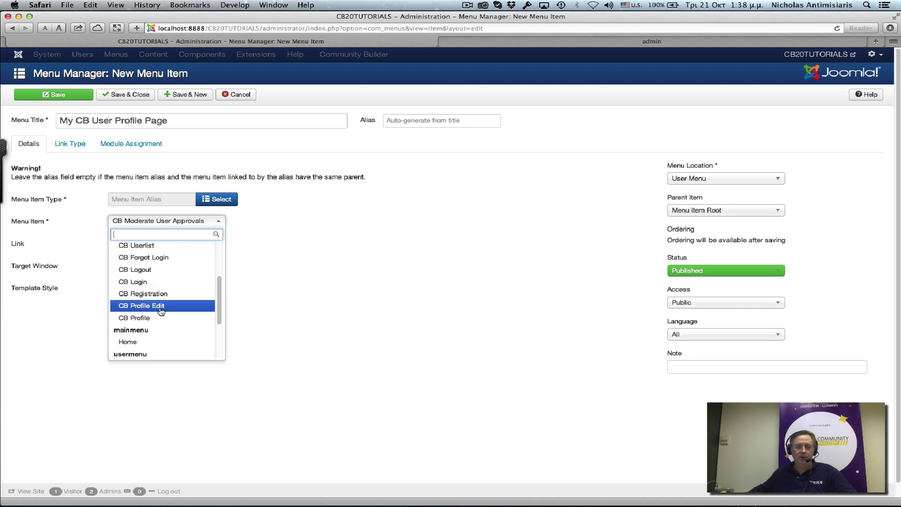
{"action": "left_click", "coordinate": [157, 319]}
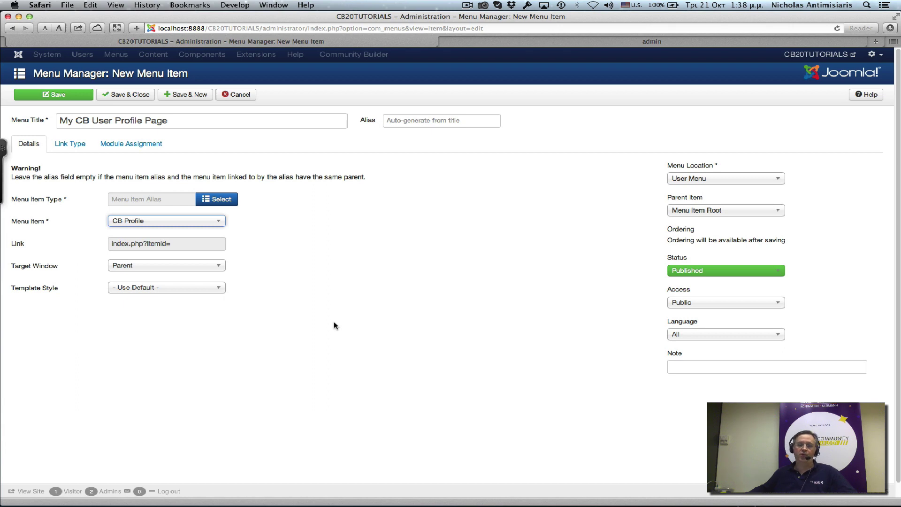
{"action": "left_click", "coordinate": [131, 96]}
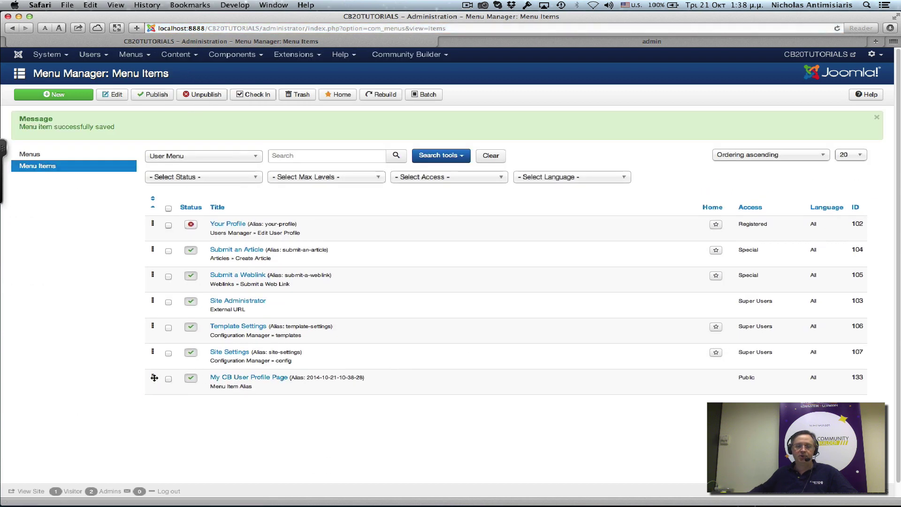
Step: Move My CB User Profile Page below Your Profile and start another Menu Item Alias item
{"action": "mouse_move", "coordinate": [155, 378]}
{"action": "left_mouse_down"}
{"action": "mouse_move", "coordinate": [159, 256]}
{"action": "mouse_move", "coordinate": [186, 244]}
{"action": "left_mouse_up"}
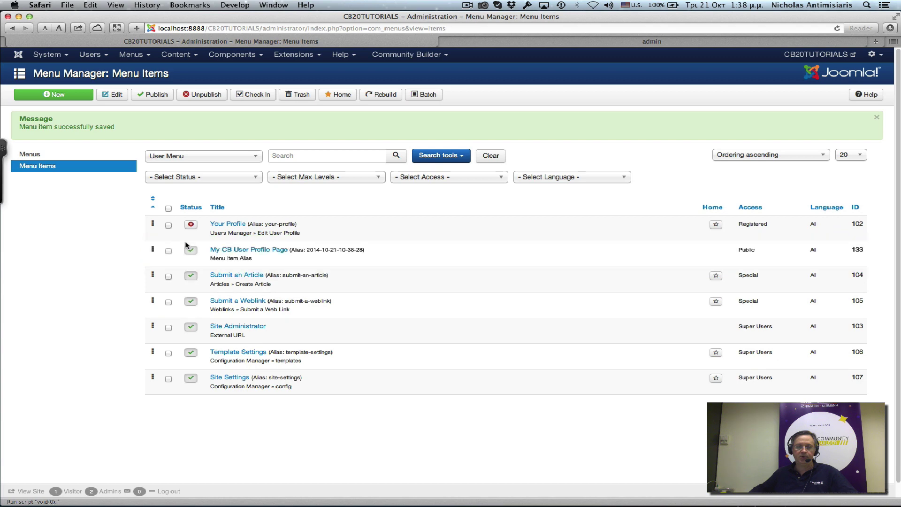
{"action": "left_click", "coordinate": [54, 94]}
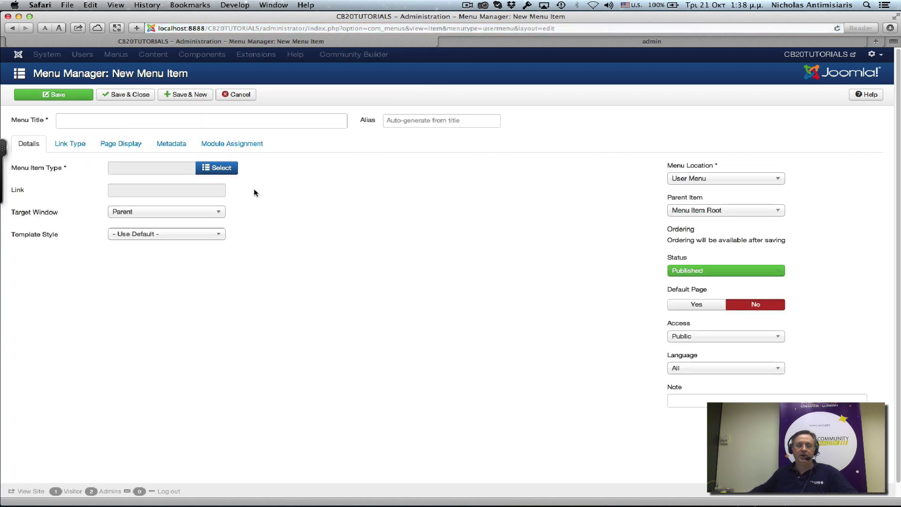
{"action": "left_click", "coordinate": [229, 169]}
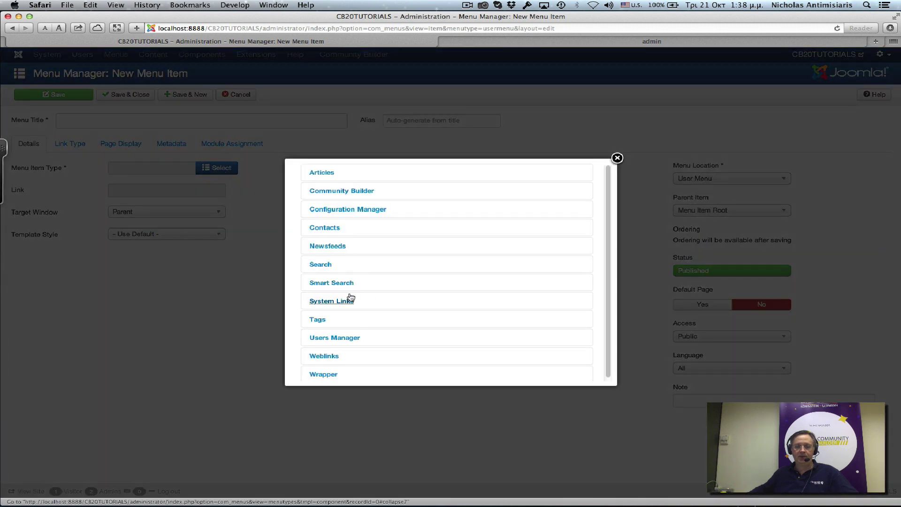
{"action": "left_click", "coordinate": [332, 305]}
{"action": "scroll", "coordinate": [353, 312], "scroll_direction": "down", "scroll_amount": 1}
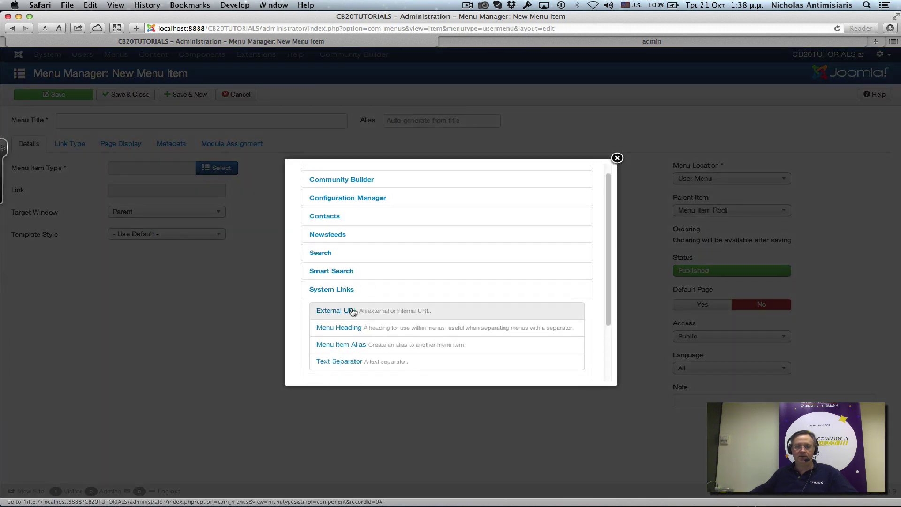
{"action": "left_click", "coordinate": [344, 346]}
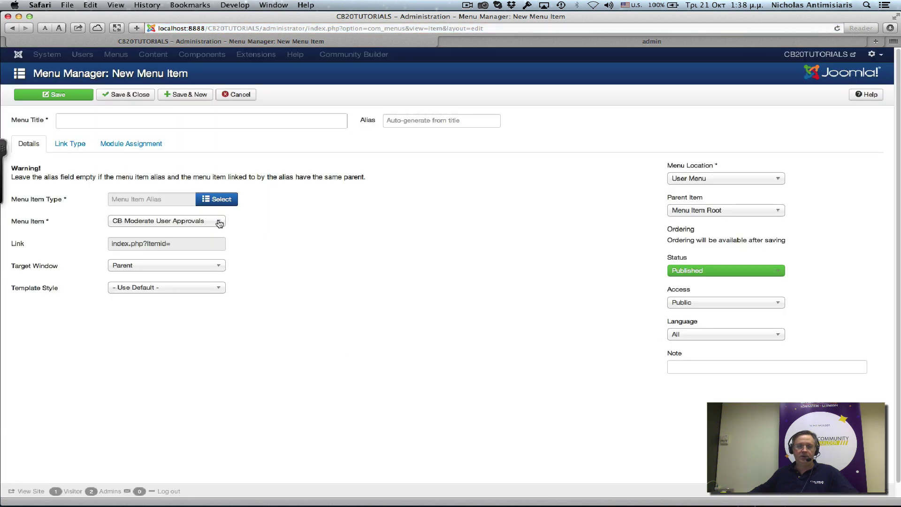
Step: Alias it to CB Profile Edit, title it 'Edit My CB User Profile', save, and drag it up
{"action": "left_click", "coordinate": [220, 222]}
{"action": "scroll", "coordinate": [183, 298], "scroll_direction": "down", "scroll_amount": 3}
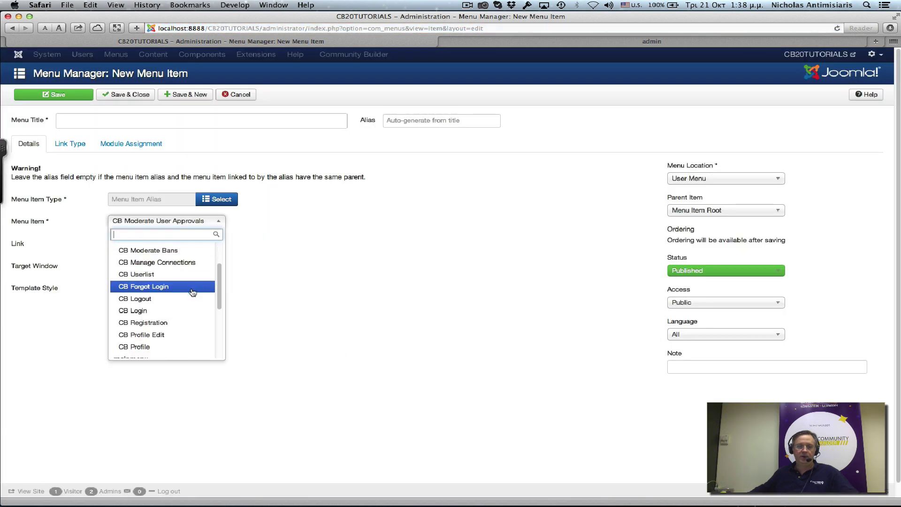
{"action": "left_click", "coordinate": [174, 318]}
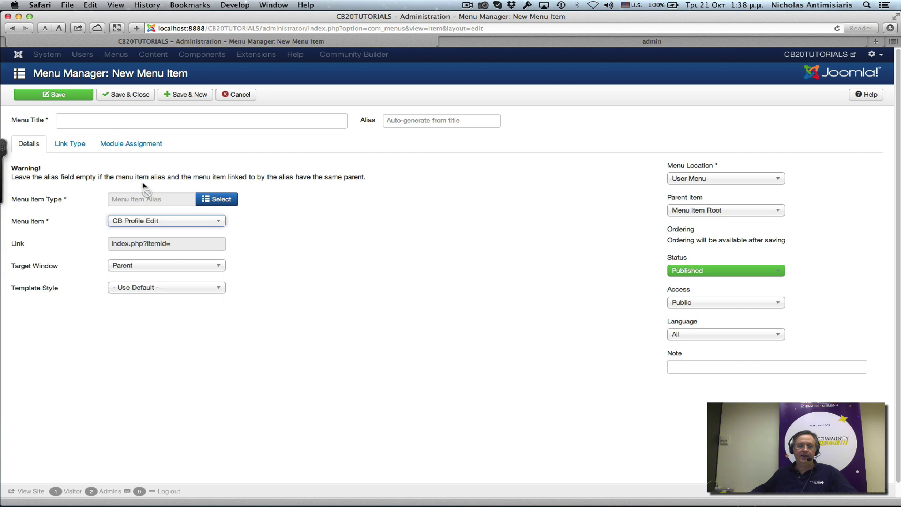
{"action": "left_click", "coordinate": [127, 123]}
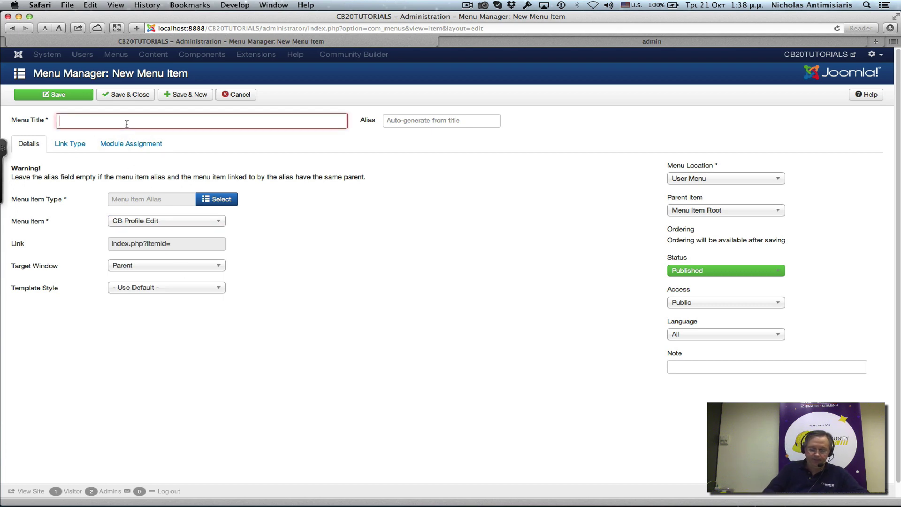
{"action": "type", "text": "Edit "}
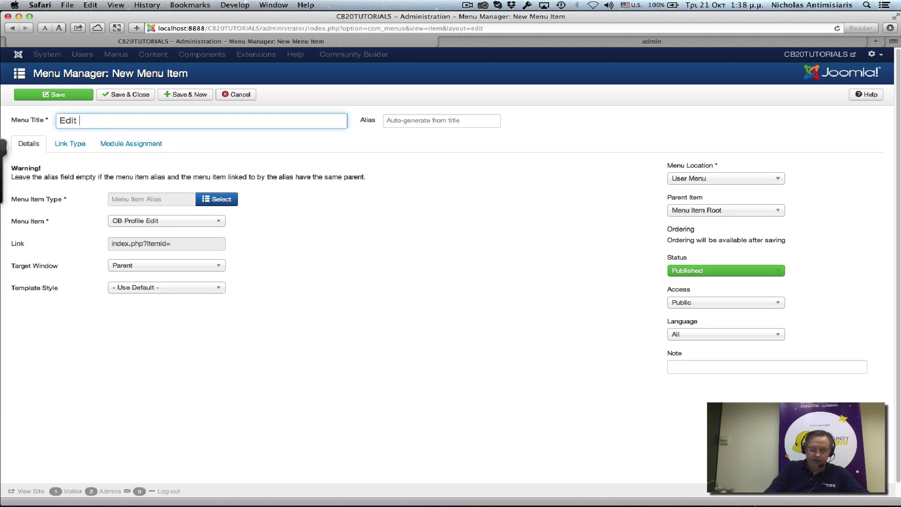
{"action": "type", "text": "My CB User Profile"}
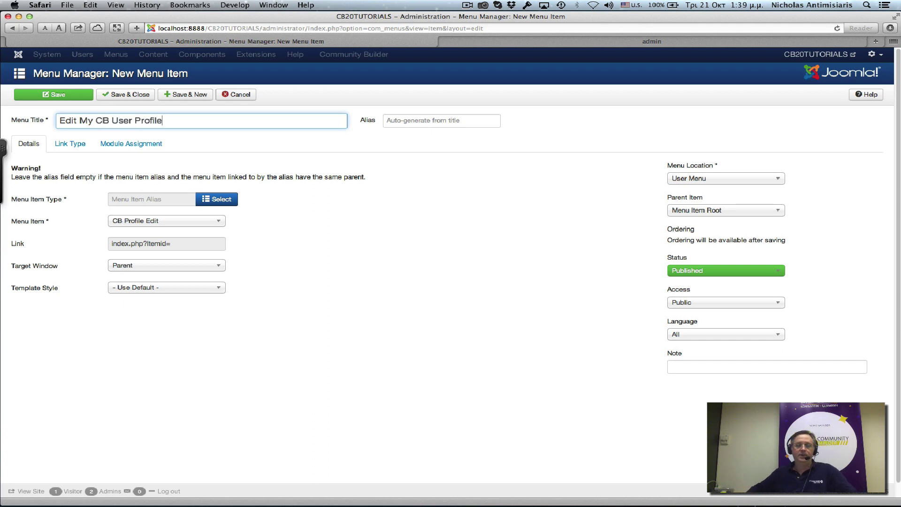
{"action": "left_click", "coordinate": [138, 96]}
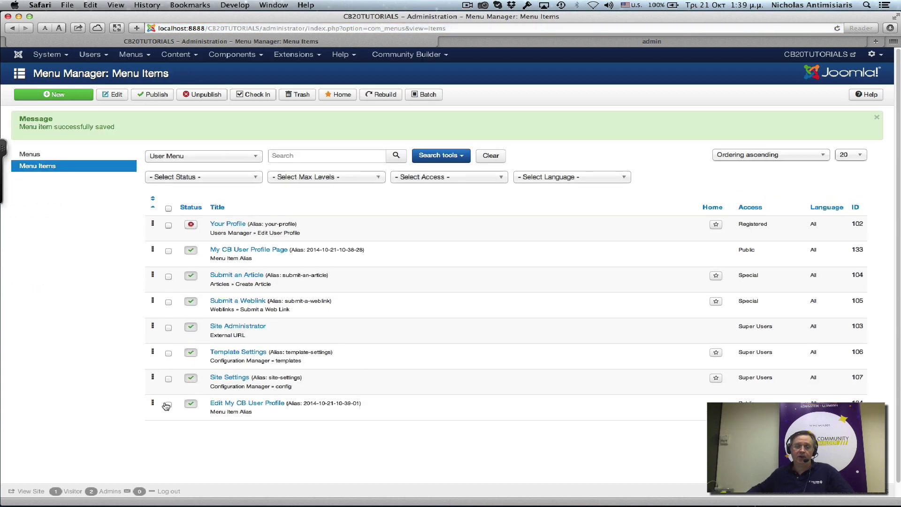
{"action": "left_click_drag", "start_coordinate": [153, 403], "coordinate": [166, 275]}
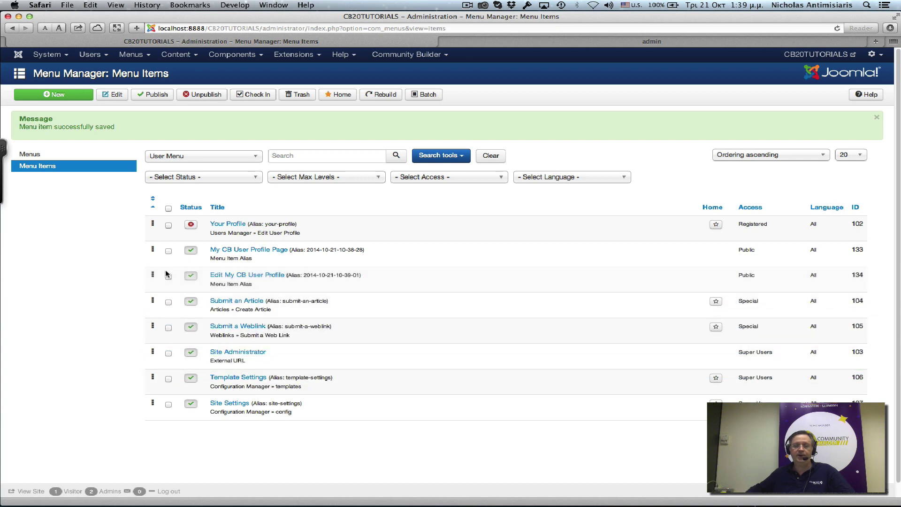
Step: On the front-end Home page, follow the new My CB User Profile Page link
{"action": "left_click", "coordinate": [507, 44]}
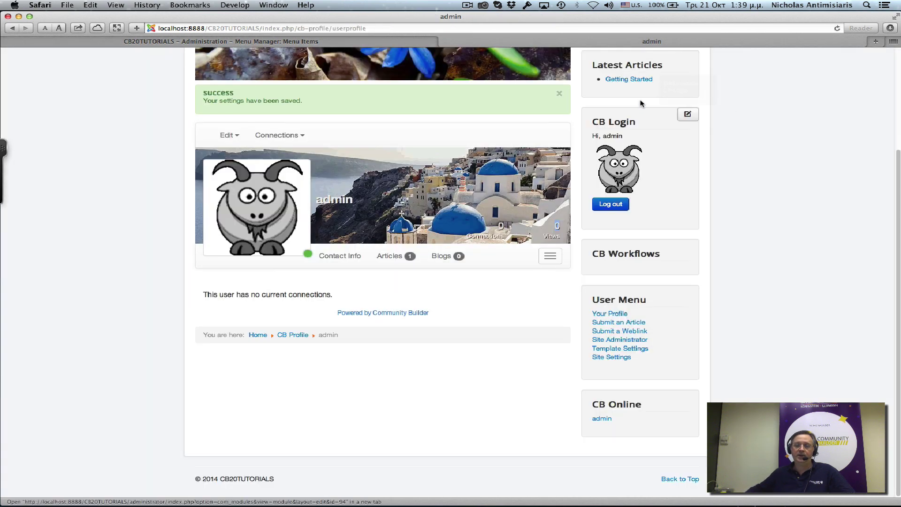
{"action": "scroll", "coordinate": [638, 98], "scroll_direction": "up", "scroll_amount": 3}
{"action": "left_click", "coordinate": [219, 87]}
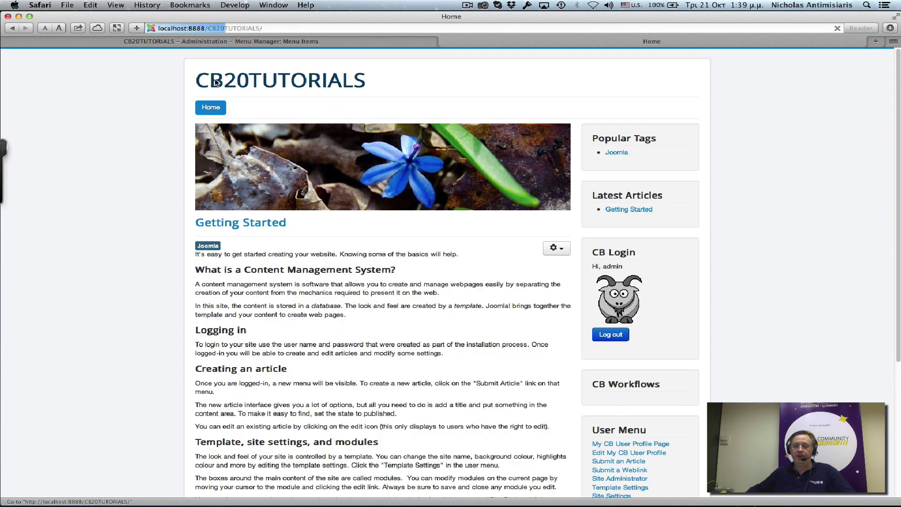
{"action": "scroll", "coordinate": [600, 218], "scroll_direction": "down", "scroll_amount": 3}
{"action": "scroll", "coordinate": [600, 217], "scroll_direction": "down", "scroll_amount": 2}
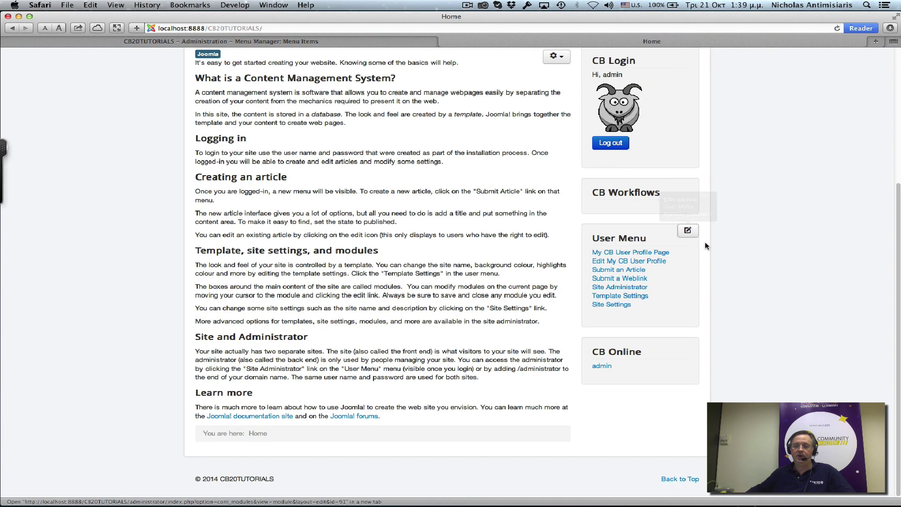
{"action": "left_click", "coordinate": [621, 254]}
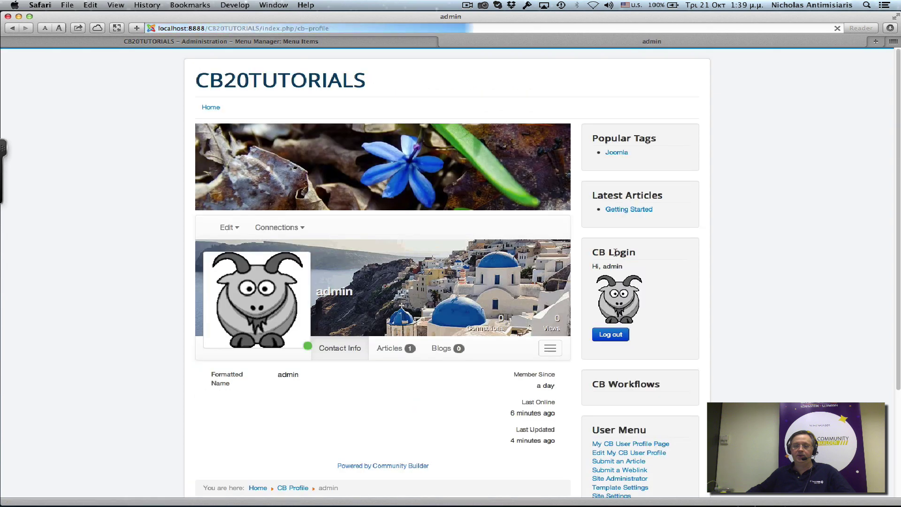
Step: Follow Edit My CB User Profile and check the Canvas, Contact Info and Portrait form tabs
{"action": "scroll", "coordinate": [320, 256], "scroll_direction": "down", "scroll_amount": 5}
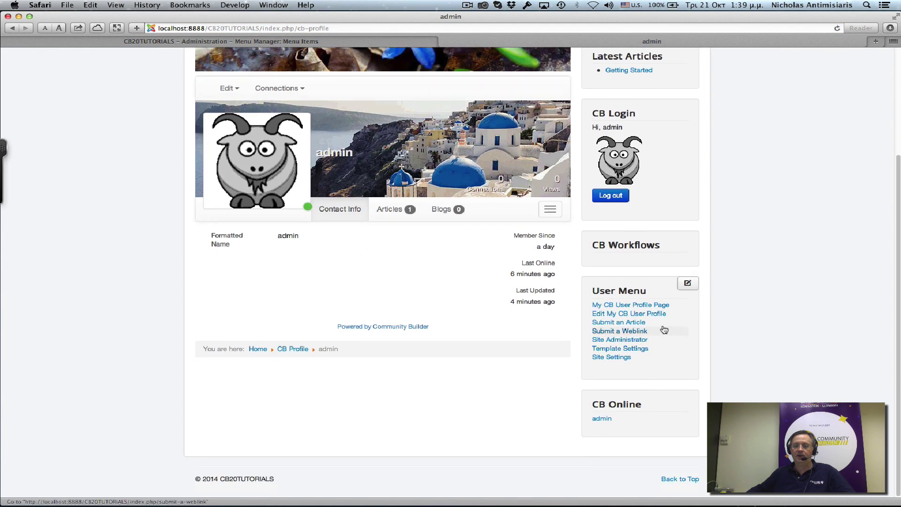
{"action": "left_click", "coordinate": [643, 319]}
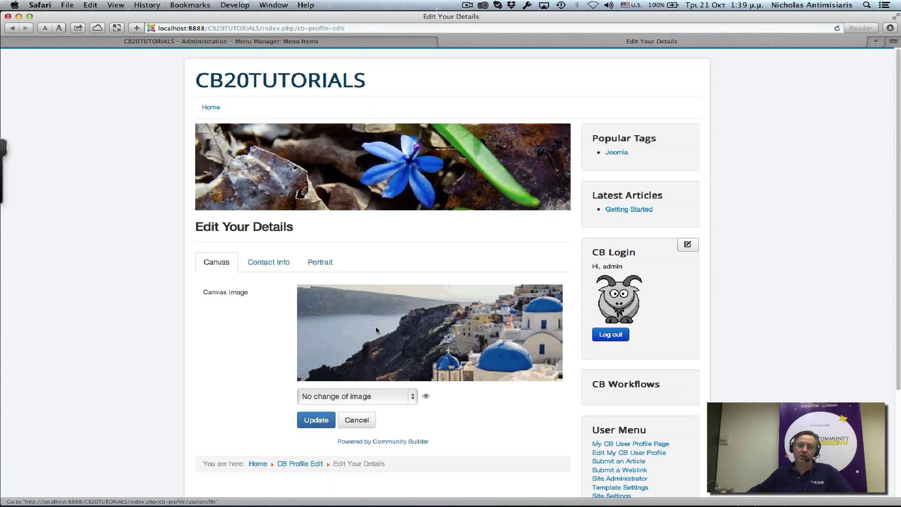
{"action": "left_click", "coordinate": [278, 245]}
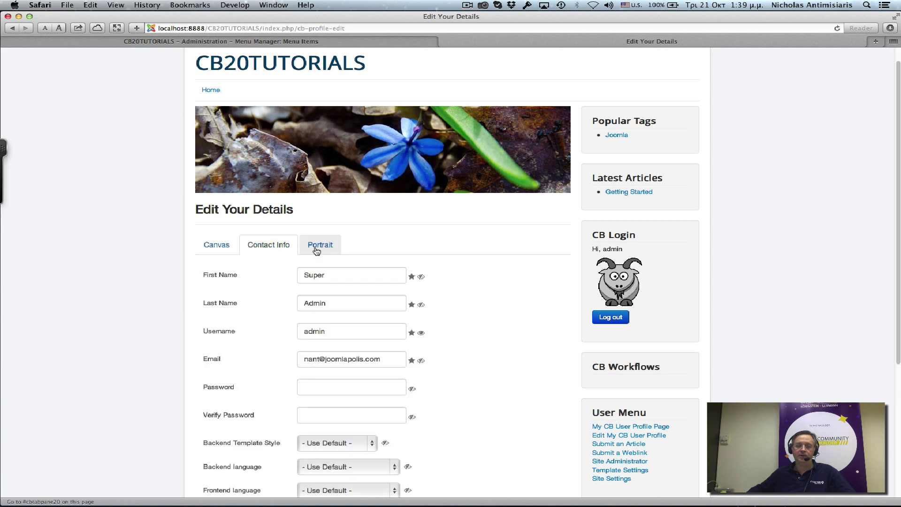
{"action": "left_click", "coordinate": [321, 247]}
{"action": "left_click", "coordinate": [278, 246]}
{"action": "left_click", "coordinate": [225, 246]}
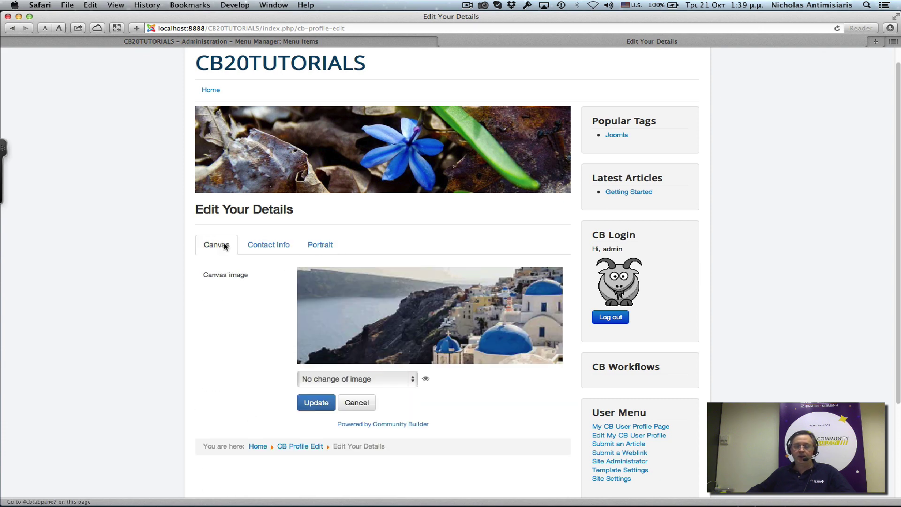